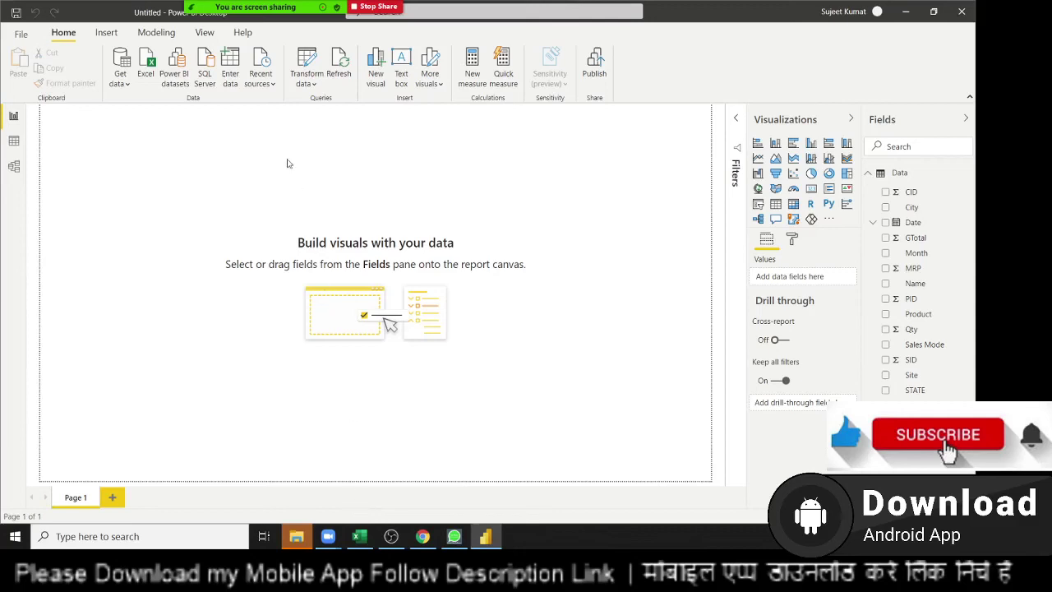
# - Switch to Data view to show the Data table's 3,913 rows (SID, Date, Sales Mode, STATE, GTotal)
pyautogui.click(555, 17)
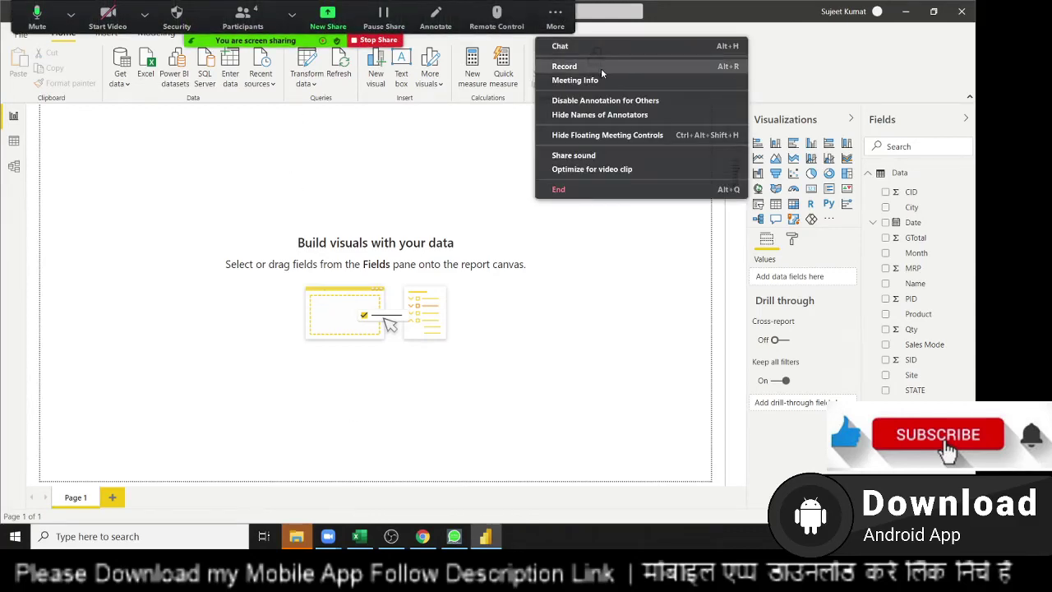
pyautogui.click(600, 66)
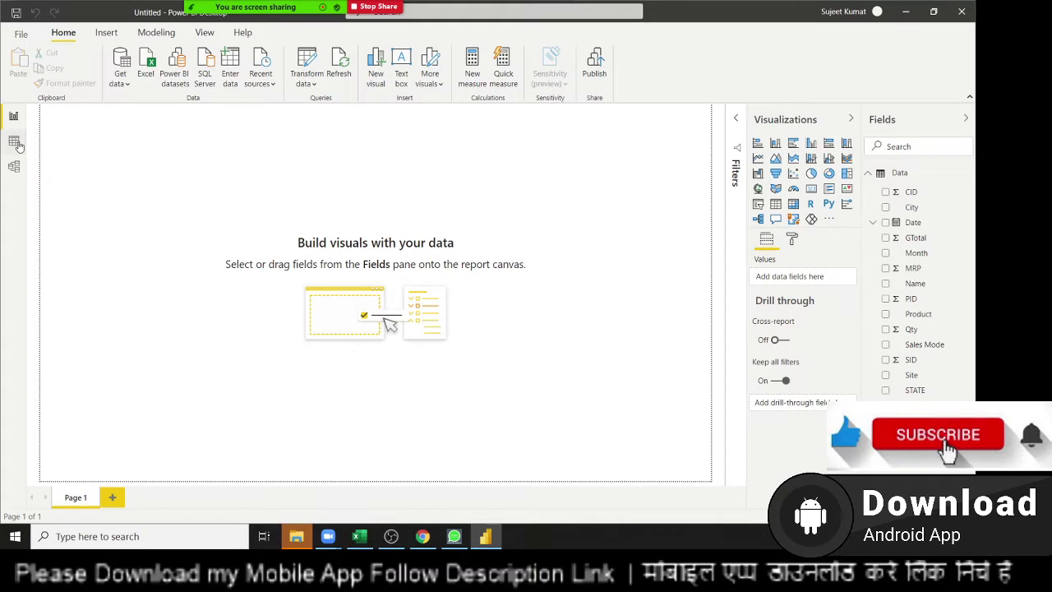
pyautogui.click(14, 141)
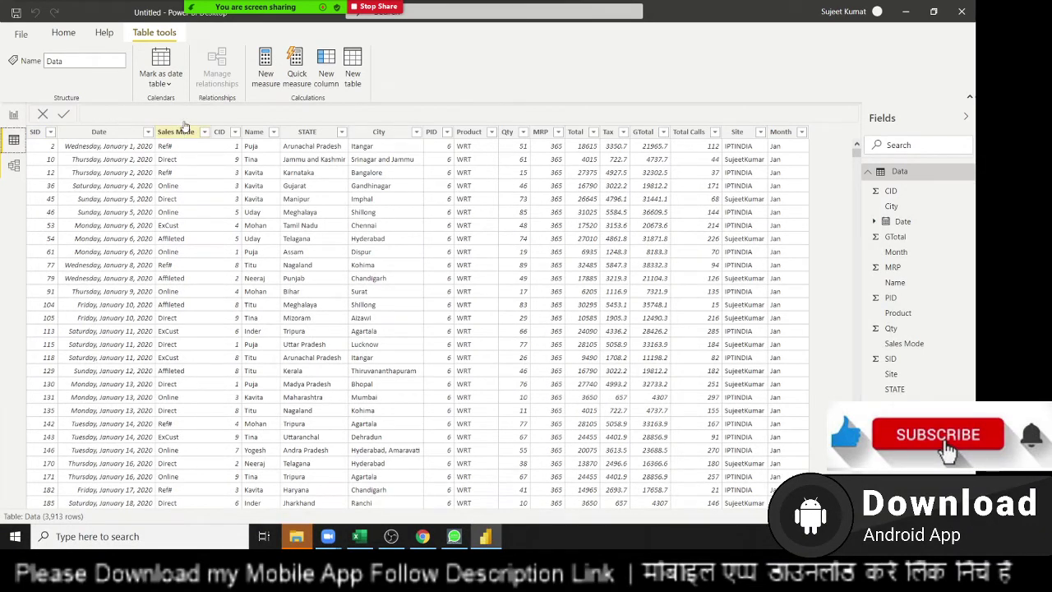
# - Select the Qty column in the data grid, then go back to the report page
pyautogui.click(508, 132)
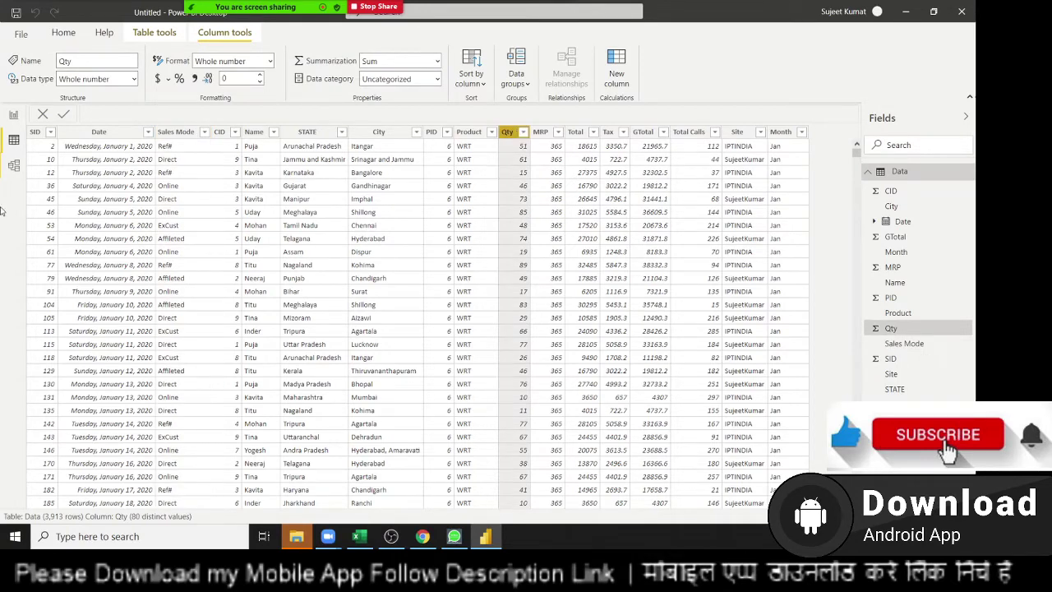
pyautogui.click(15, 117)
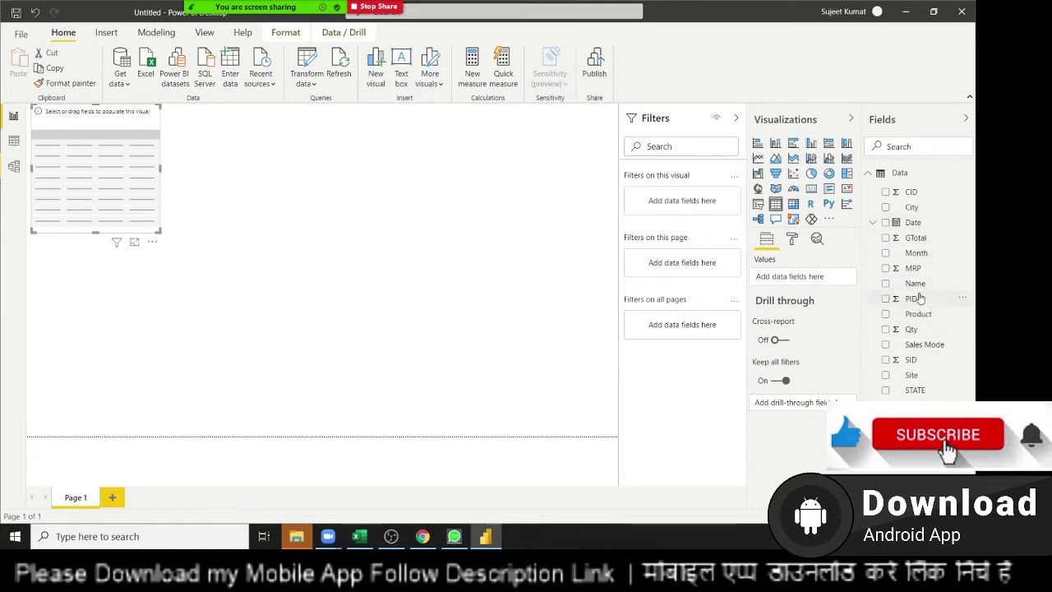
# - Add Name and Qty to the table visual (199014 total), then return to Data view
pyautogui.moveTo(914, 284); pyautogui.dragTo(101, 134)
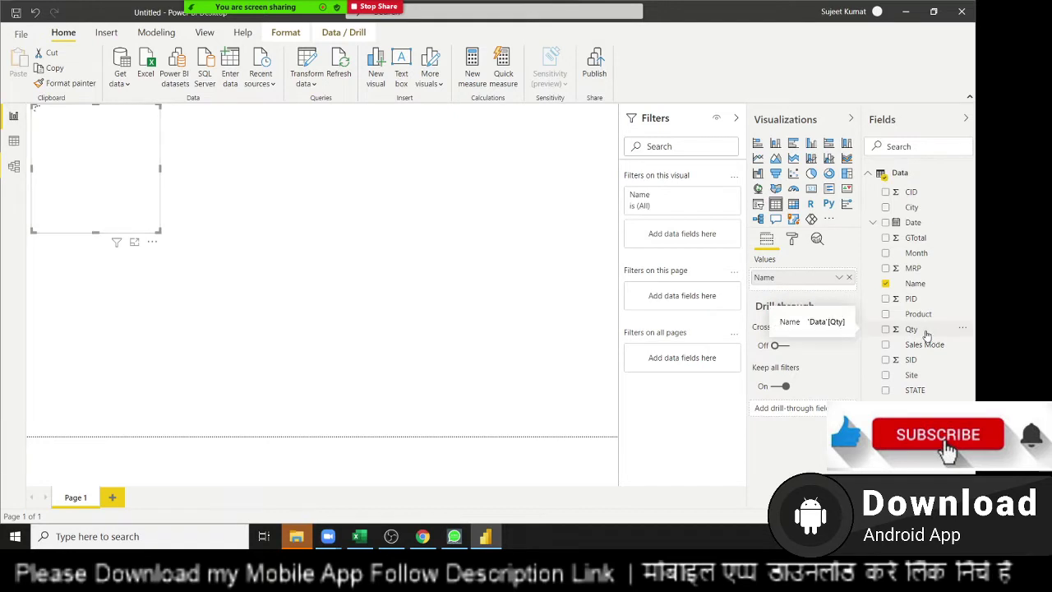
pyautogui.moveTo(912, 329); pyautogui.dragTo(97, 132)
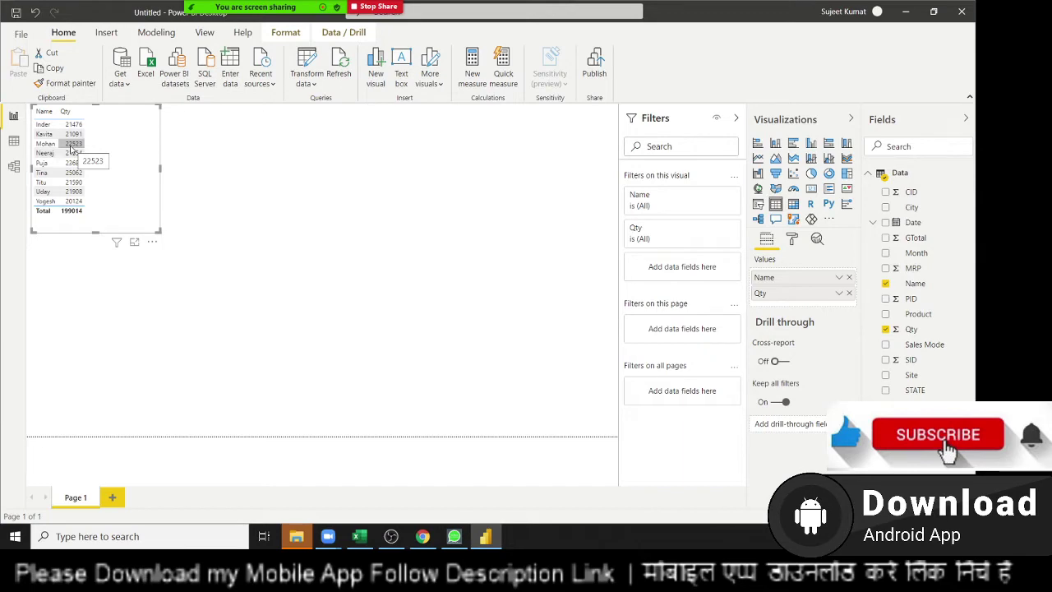
pyautogui.click(13, 140)
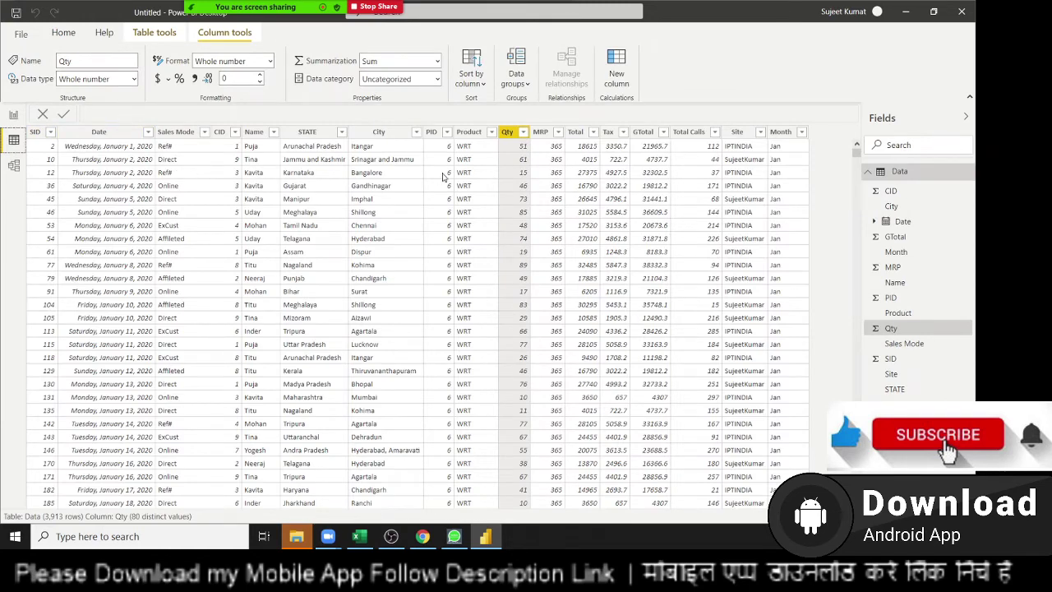
# - Start a new blank calculated table named Table from the Table tools ribbon
pyautogui.click(525, 147)
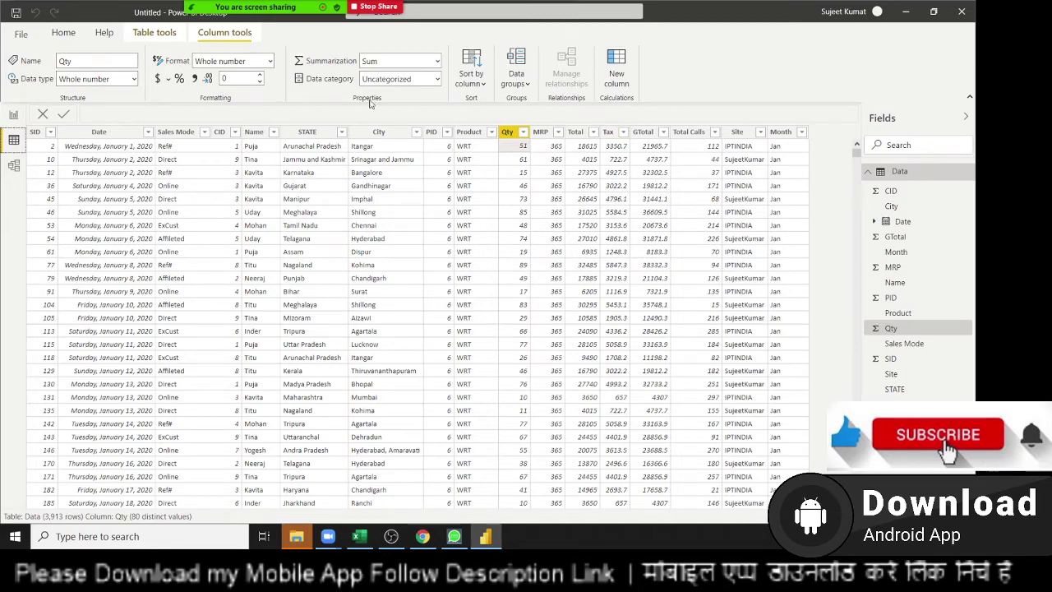
pyautogui.click(159, 35)
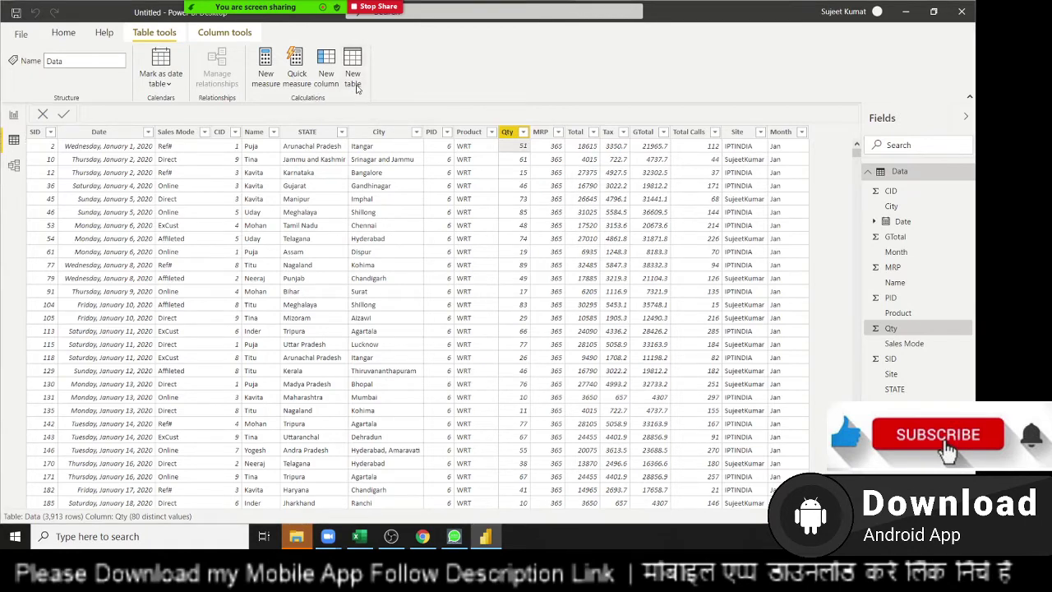
pyautogui.click(356, 90)
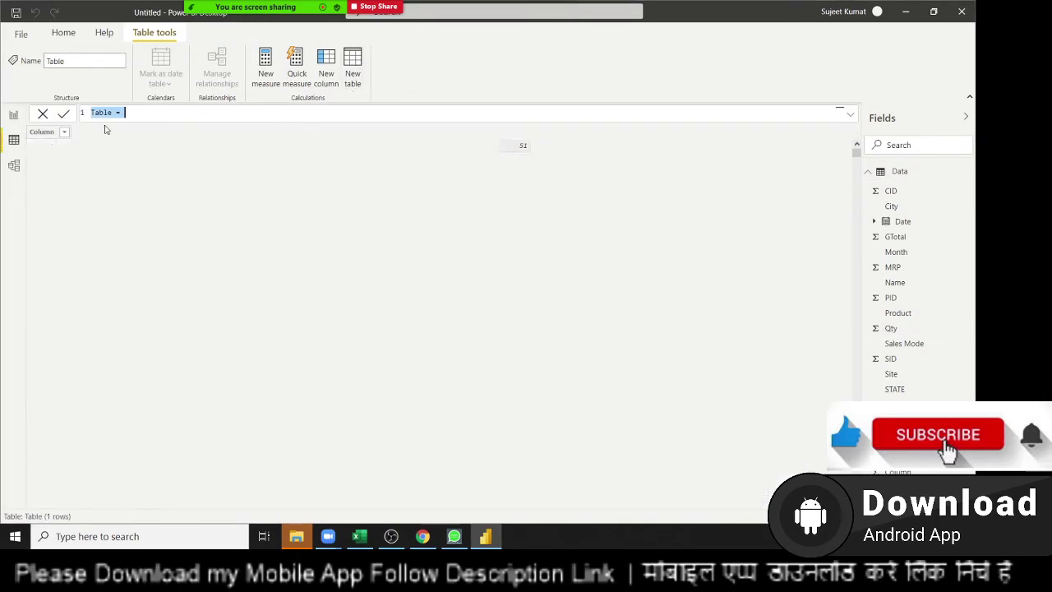
# - Define the table as NM = ALL(Data[Name]) to list the nine distinct names
pyautogui.doubleClick(109, 112)
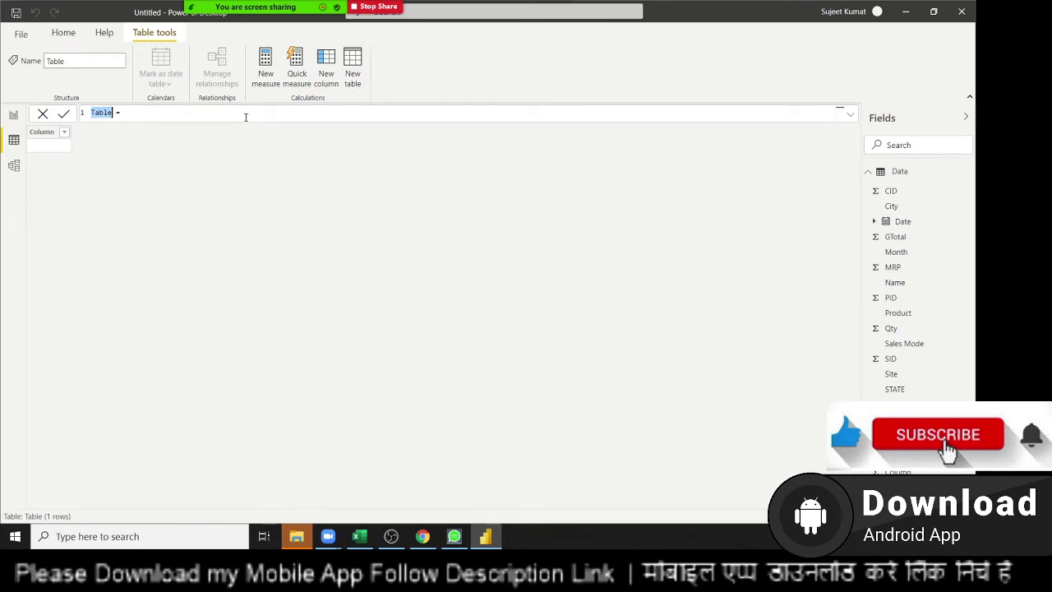
pyautogui.write('MR =a')
pyautogui.write('ll')
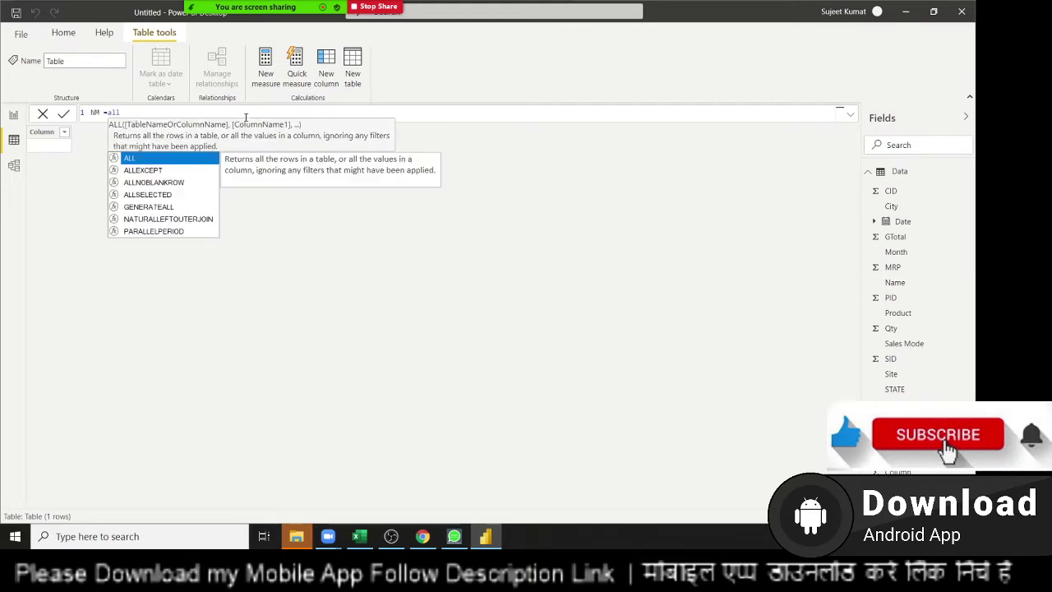
pyautogui.press('Tab')
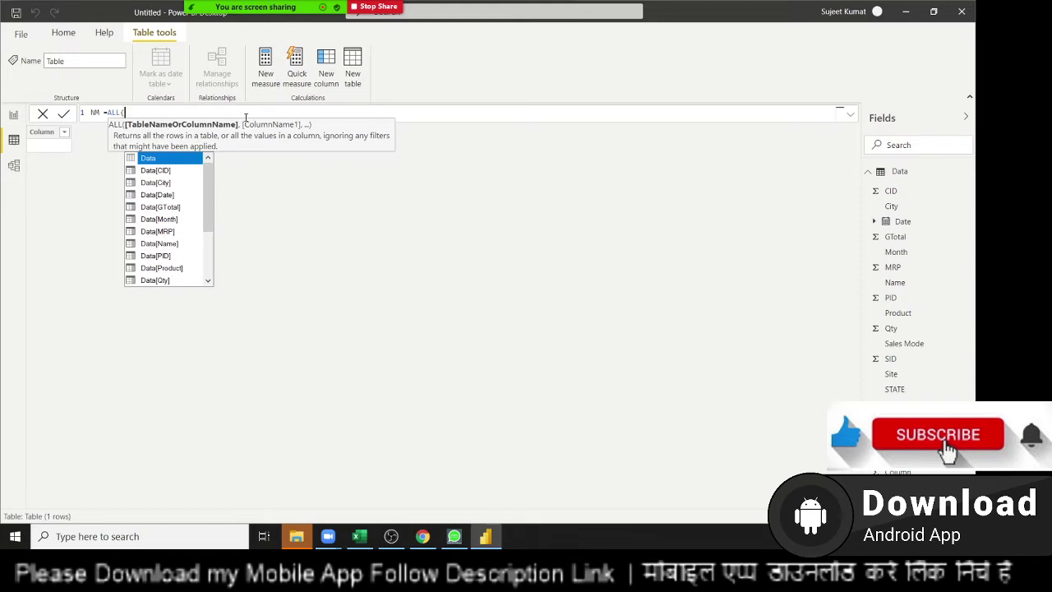
pyautogui.press('Down')
pyautogui.press('Down')
pyautogui.press('Down')
pyautogui.press('Down')
pyautogui.press('Down')
pyautogui.press('Down')
pyautogui.press('Down')
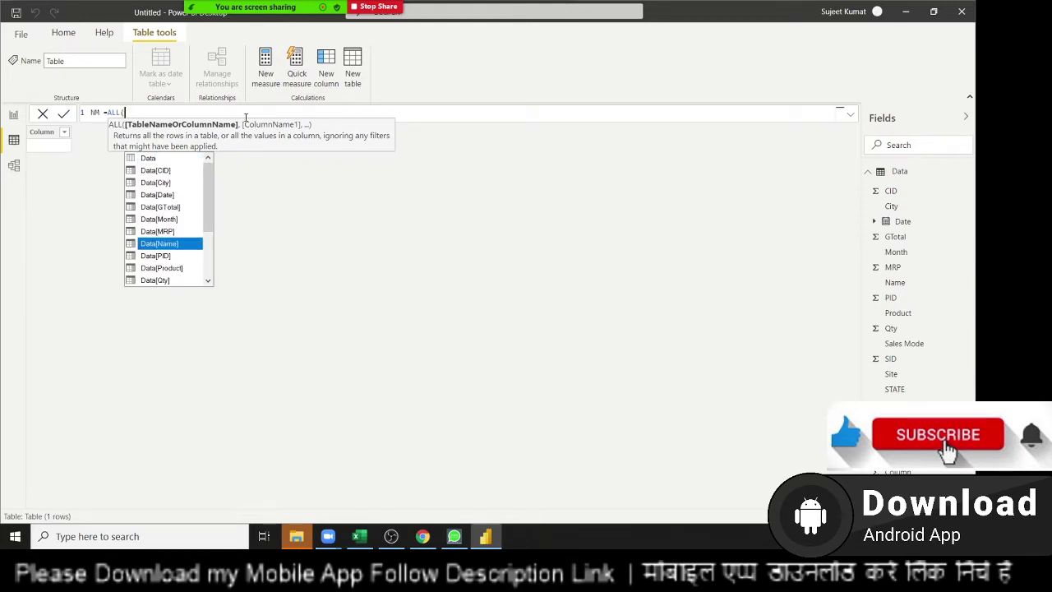
pyautogui.press('Tab')
pyautogui.write(')')
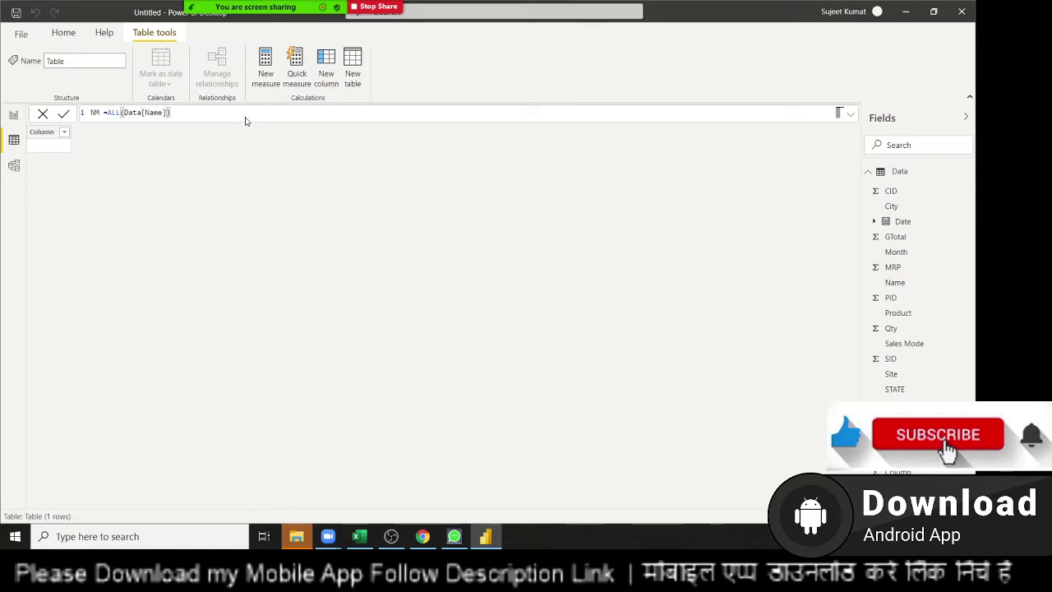
pyautogui.press('Return')
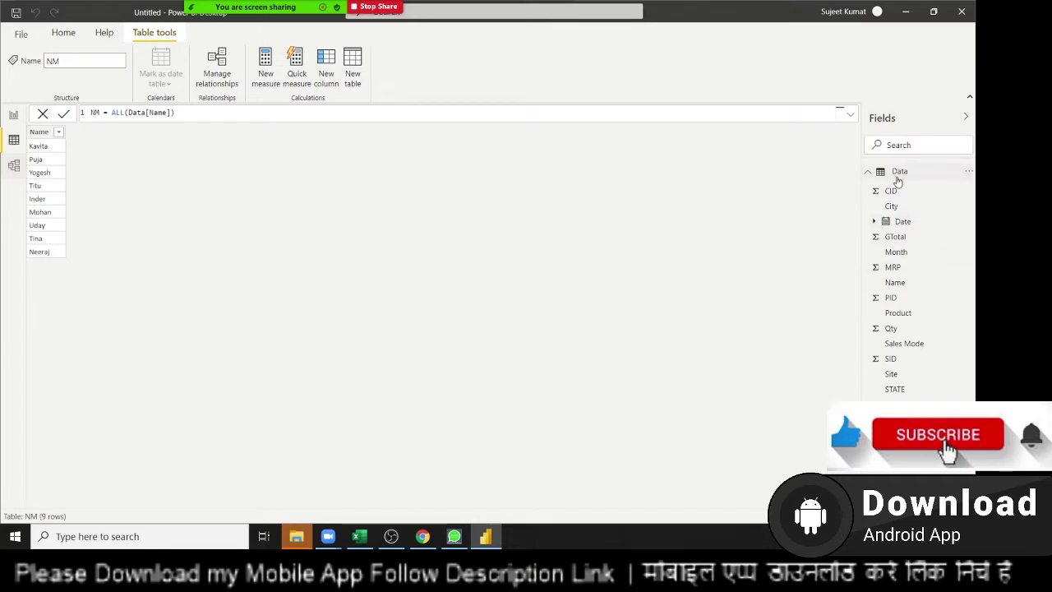
pyautogui.click(47, 194)
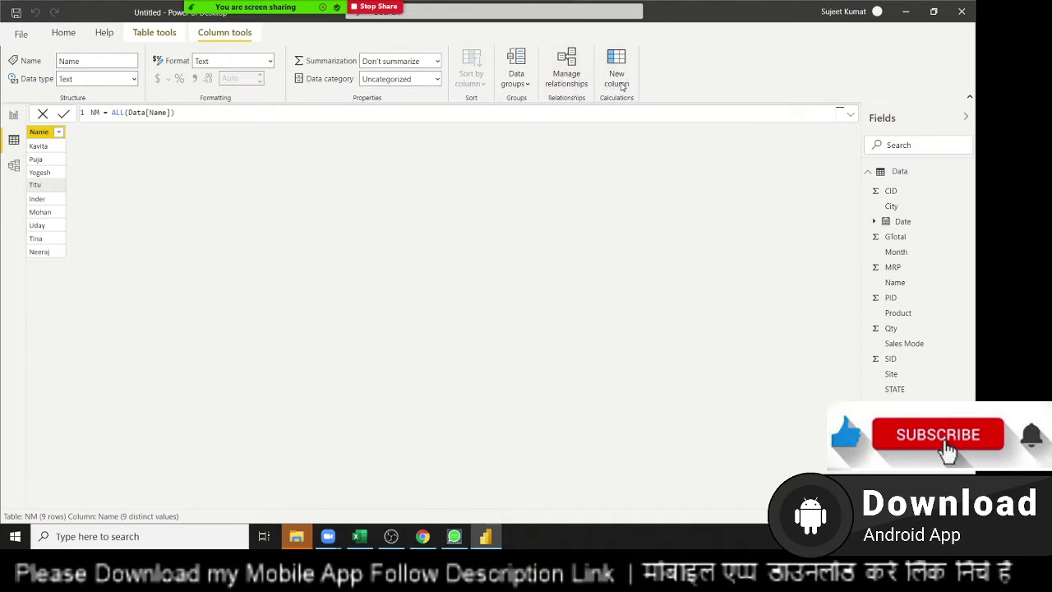
# - Add a new NM column named Qty and start its formula with SUMX
pyautogui.click(623, 86)
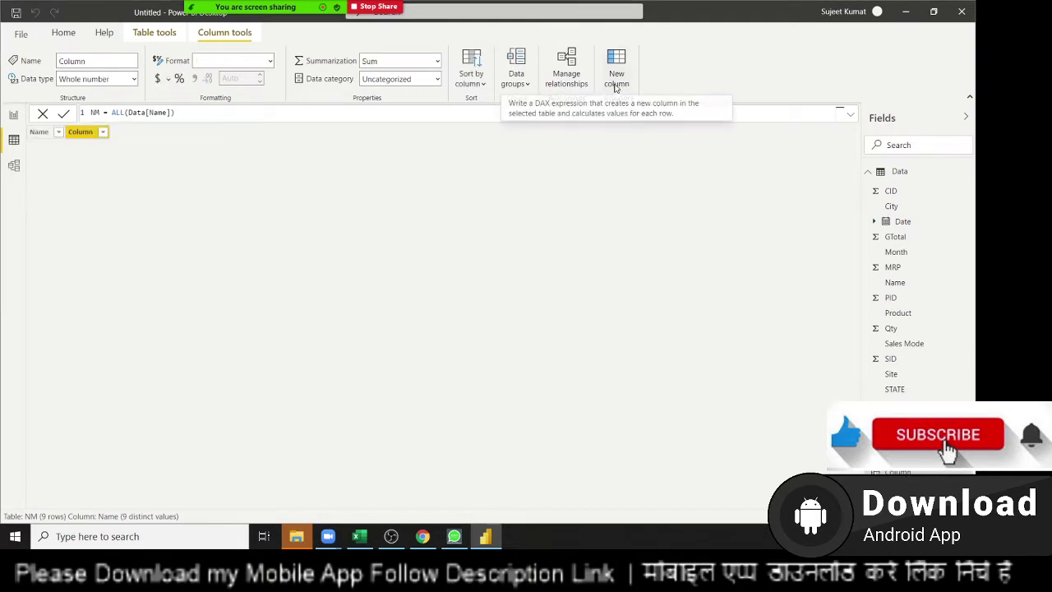
pyautogui.doubleClick(115, 111)
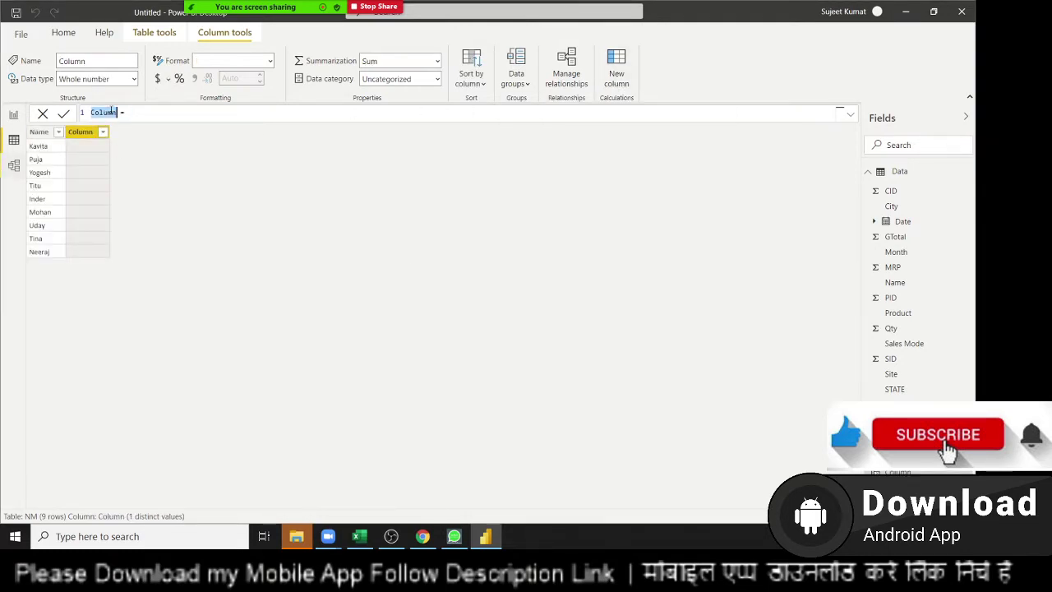
pyautogui.write('Qty =')
pyautogui.write('s')
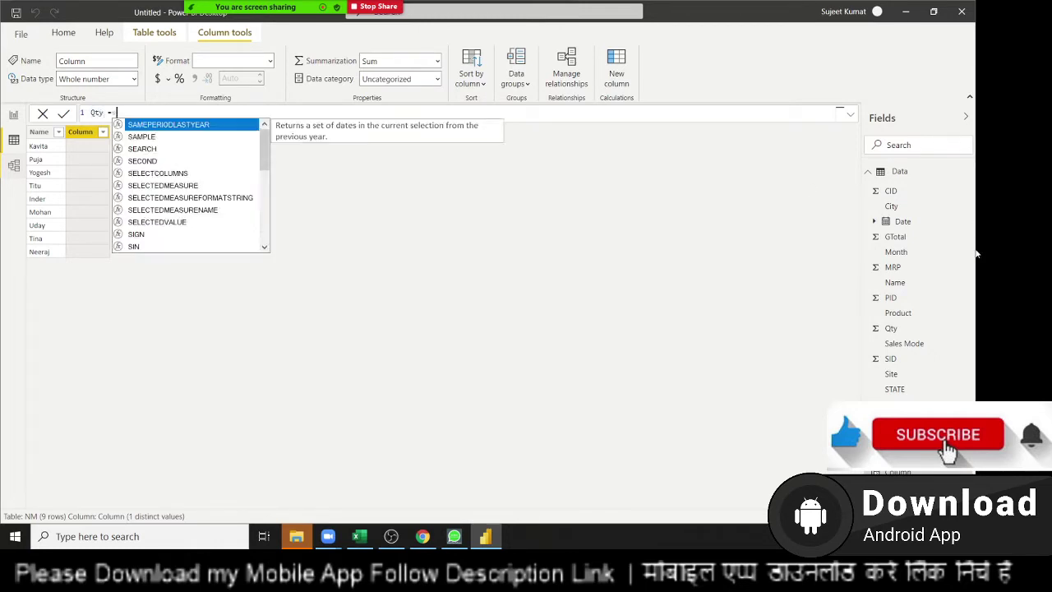
pyautogui.write('um')
pyautogui.press('Down')
pyautogui.press('Down')
pyautogui.press('Down')
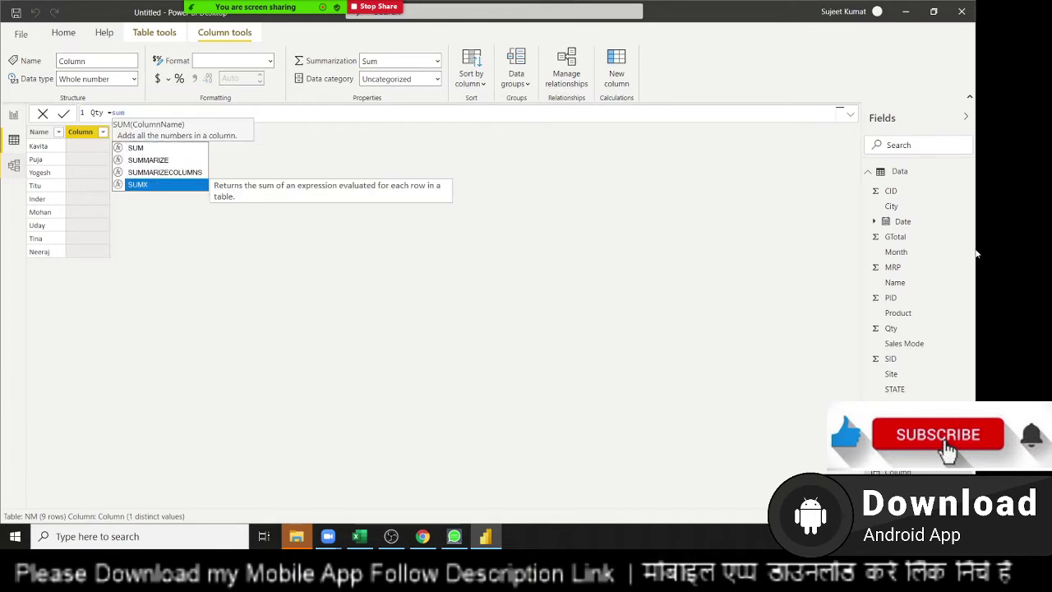
pyautogui.press('Tab')
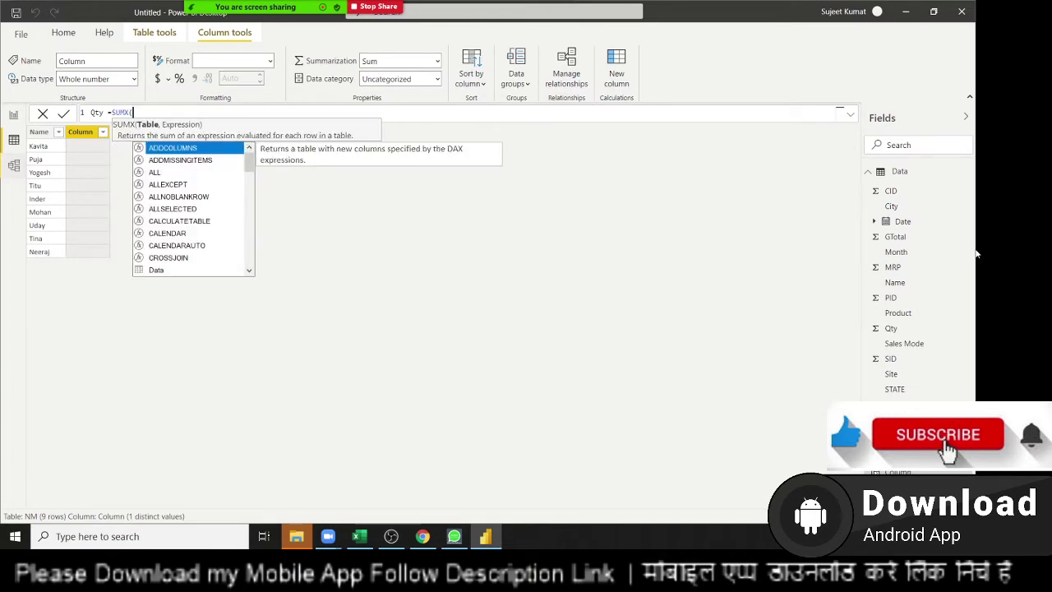
# - Complete it as SUMX(FILTER(Data, Data[Name]=NM[Name])) and commit the formula
pyautogui.write('fil')
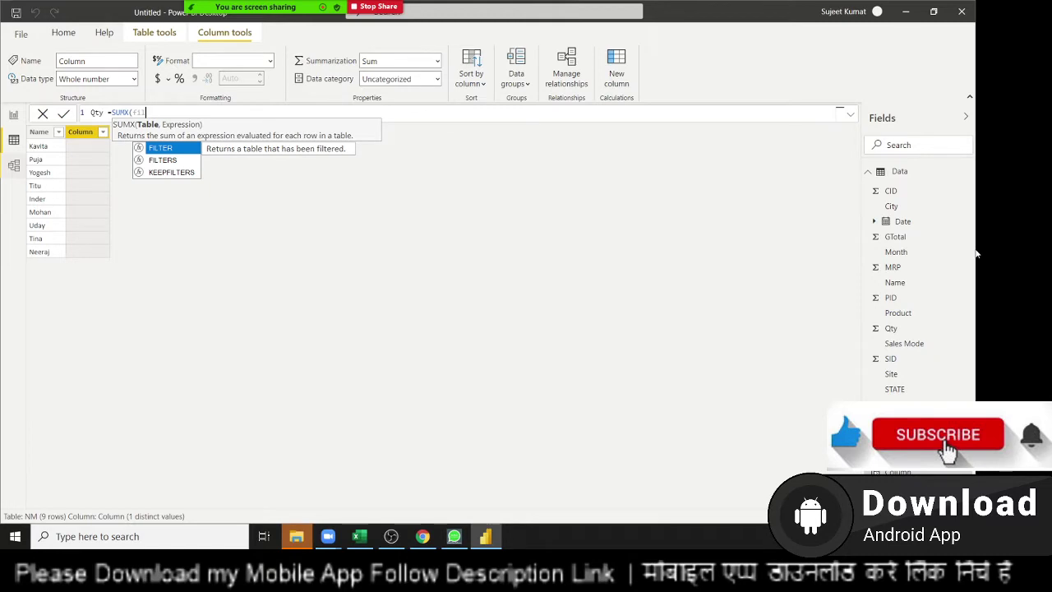
pyautogui.press('BackSpace')
pyautogui.press('BackSpace')
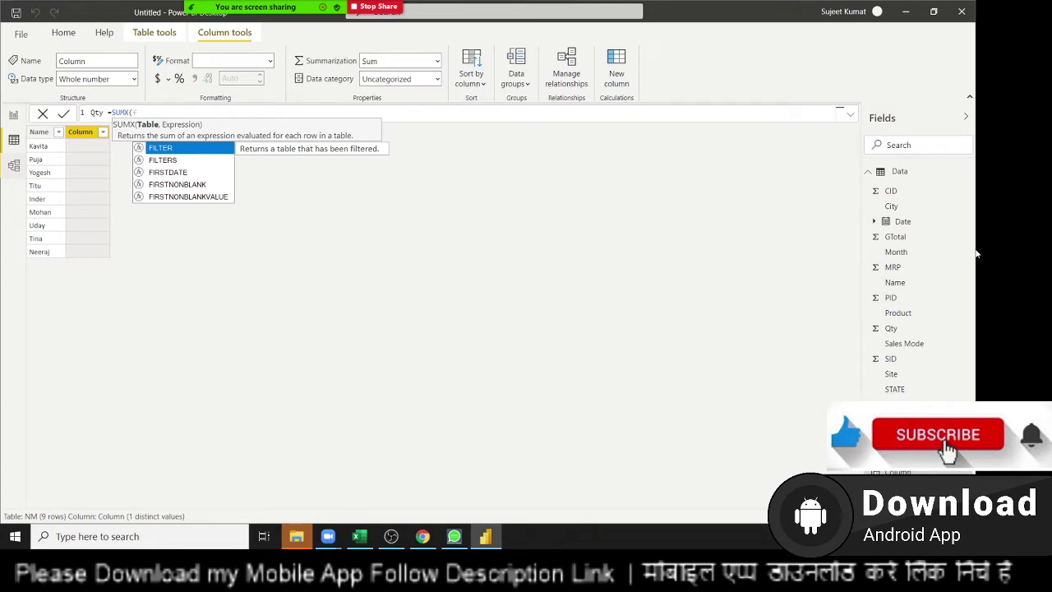
pyautogui.press('Tab')
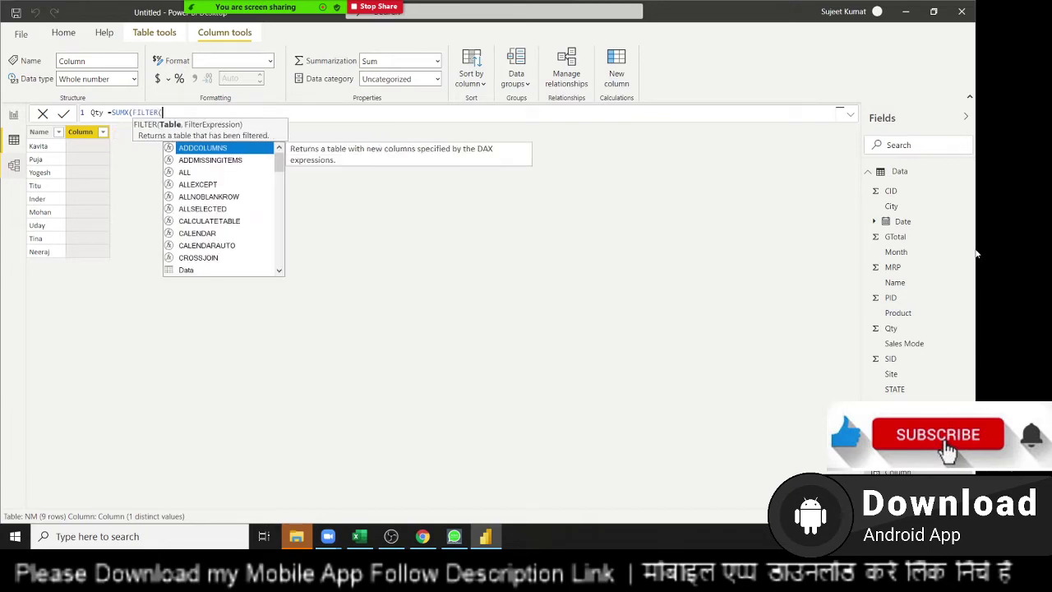
pyautogui.press('Down')
pyautogui.press('Down')
pyautogui.press('Down')
pyautogui.press('Down')
pyautogui.press('Down')
pyautogui.press('Down')
pyautogui.press('Down')
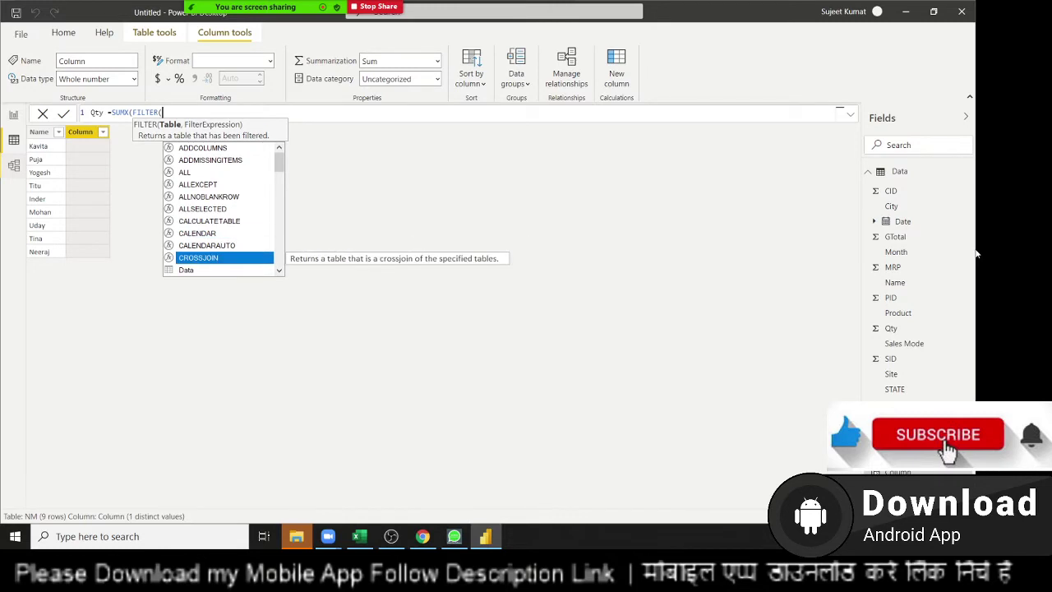
pyautogui.press('Down')
pyautogui.press('Tab')
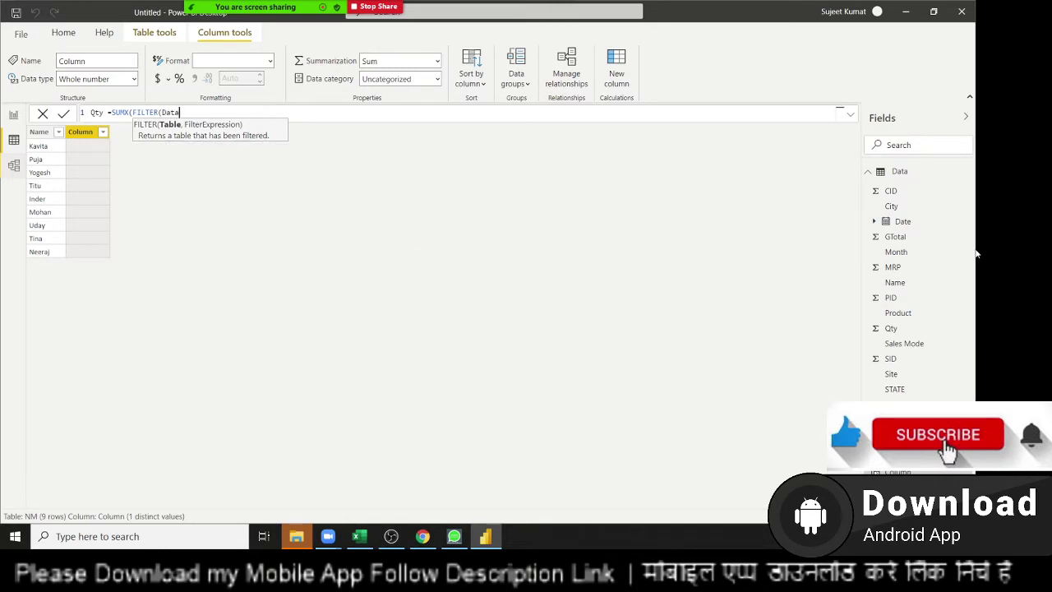
pyautogui.write(',')
pyautogui.write('name')
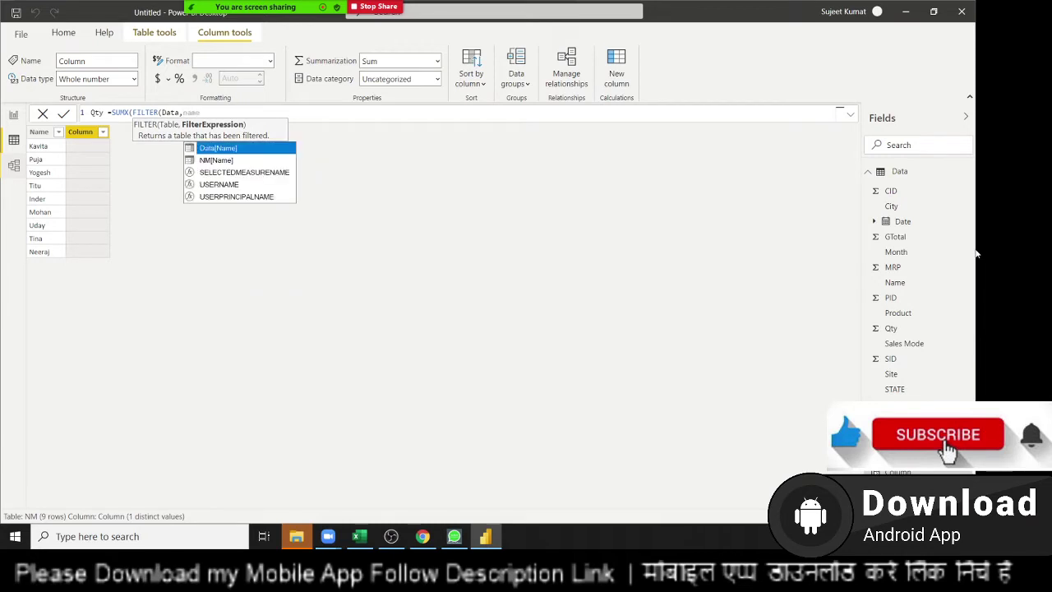
pyautogui.press('Tab')
pyautogui.write('=n')
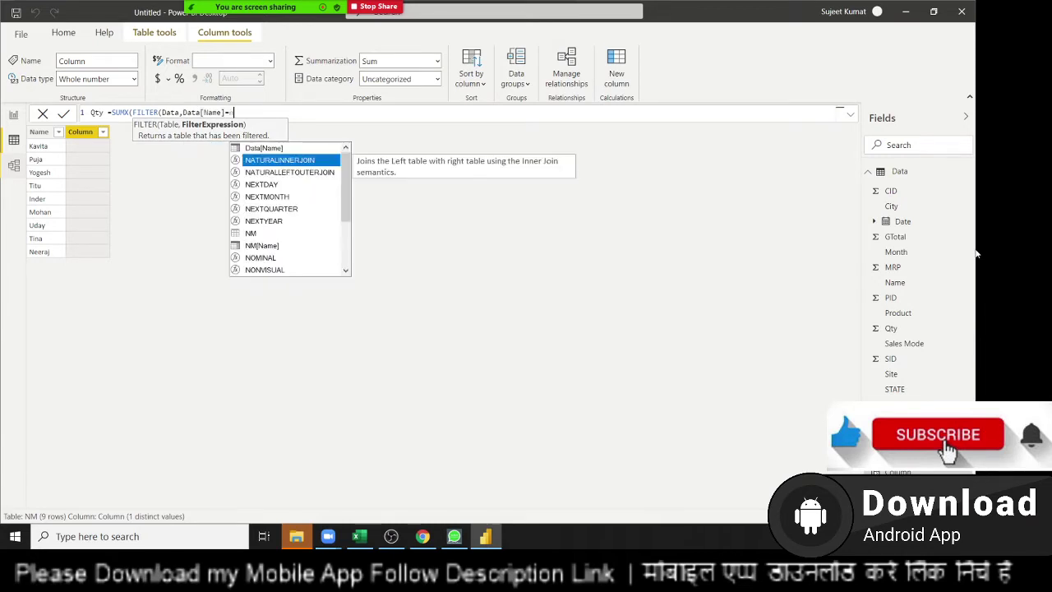
pyautogui.write('m')
pyautogui.press('Down')
pyautogui.press('Tab')
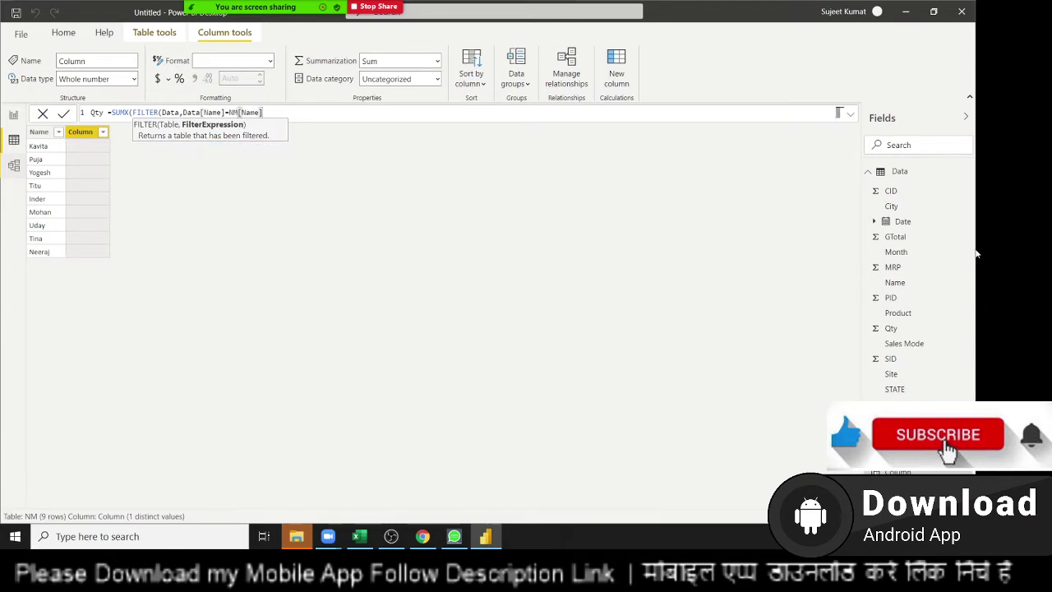
pyautogui.write(')')
pyautogui.press('Return')
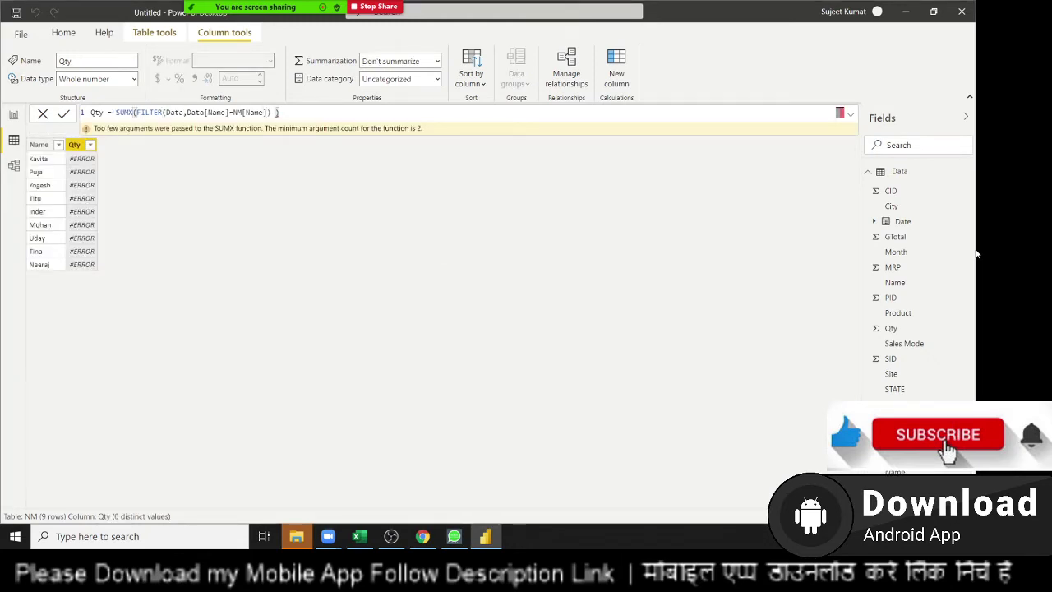
# - Add Data[Qty] as SUMX's second argument so Qty shows per-name totals, then return to the report
pyautogui.click(276, 113)
pyautogui.write(',')
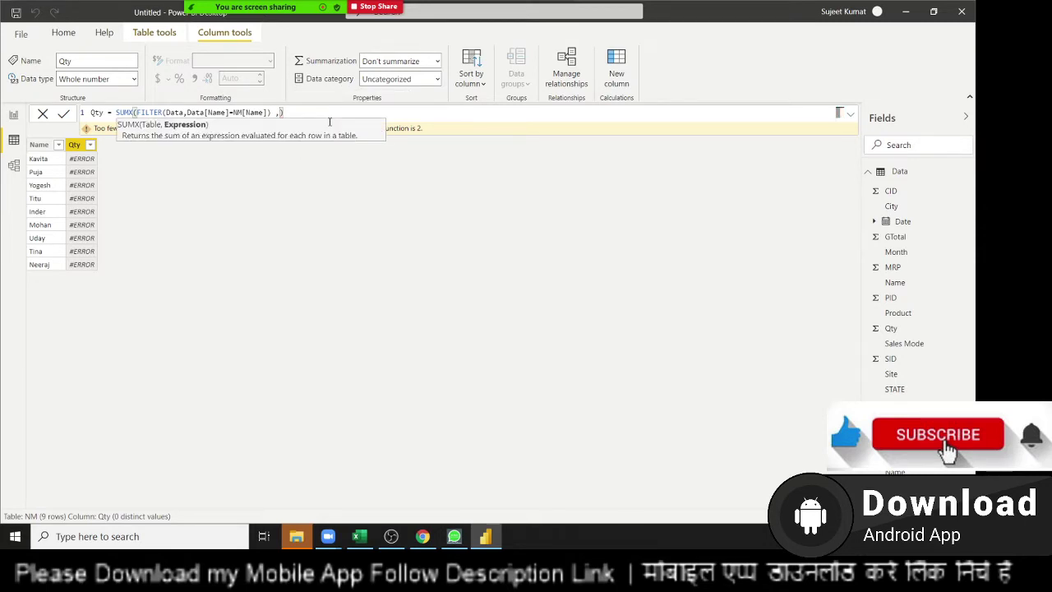
pyautogui.write('qty')
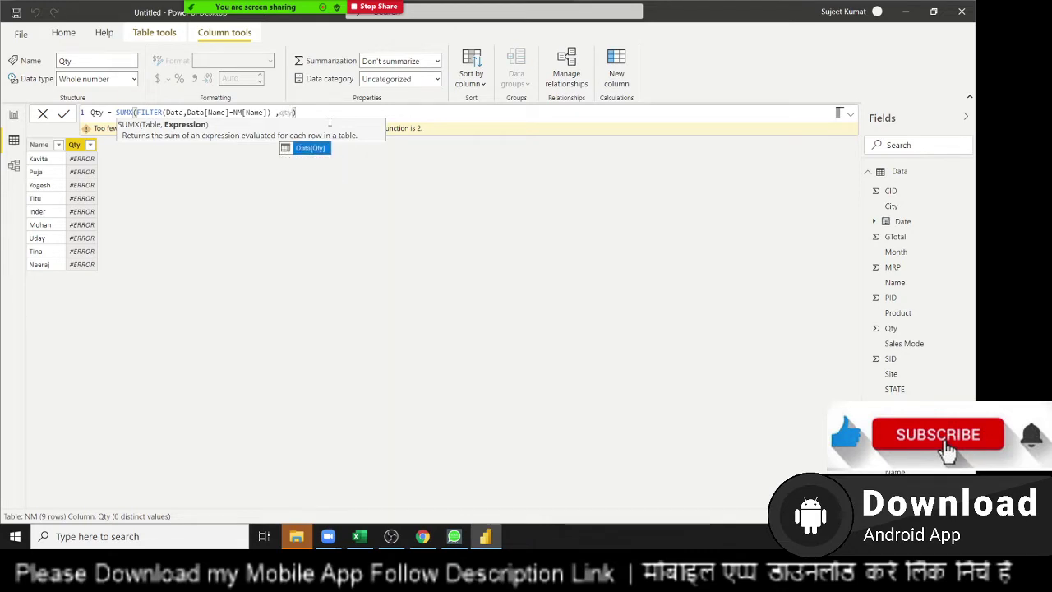
pyautogui.press('Tab')
pyautogui.press('Return')
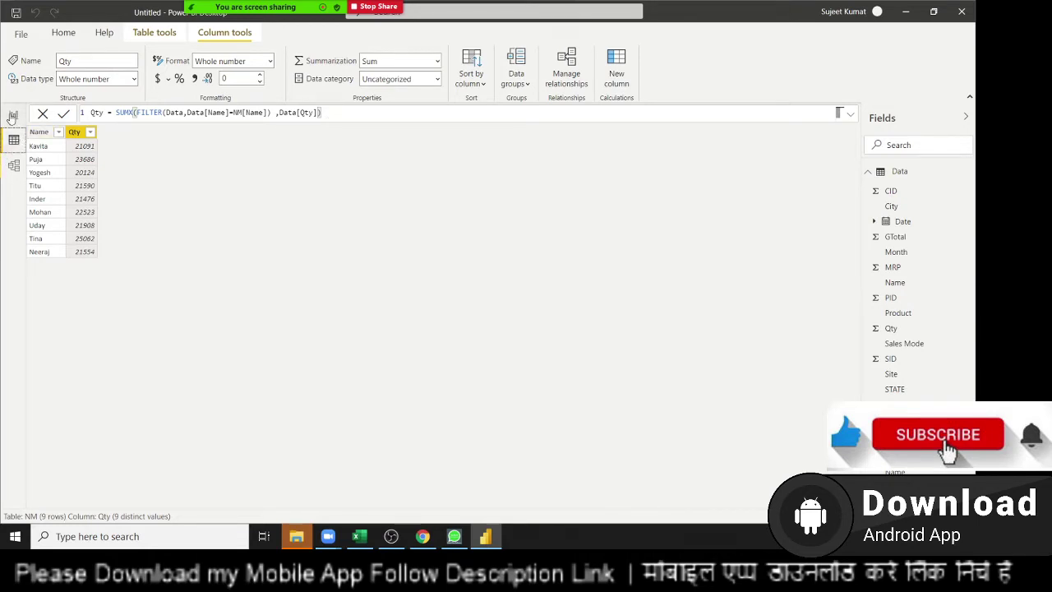
pyautogui.click(13, 117)
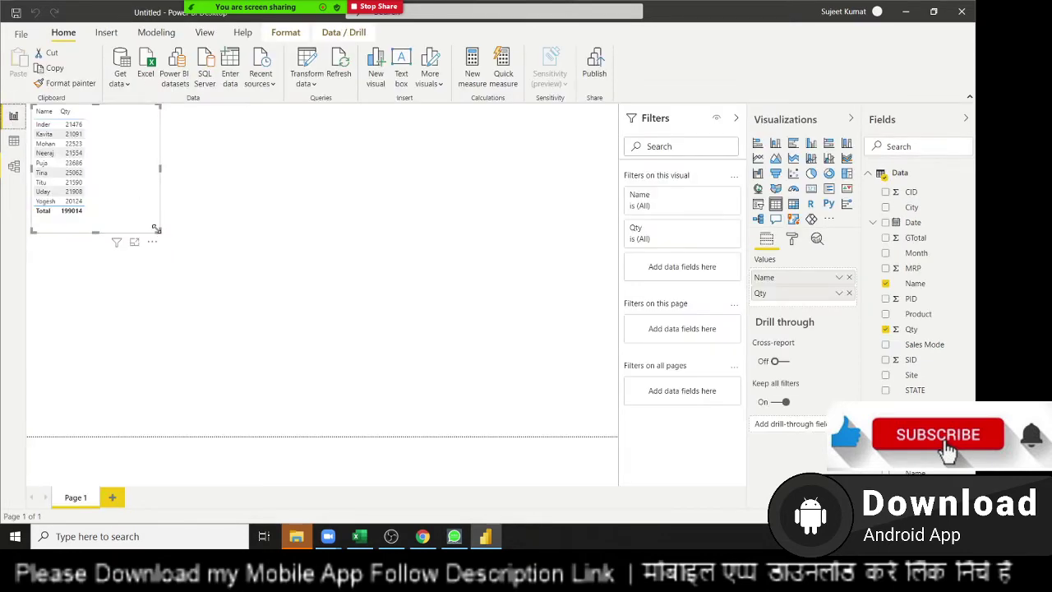
# - Narrow the Name/Qty table visual and start a new measure from the Home ribbon
pyautogui.moveTo(159, 232); pyautogui.dragTo(95, 225)
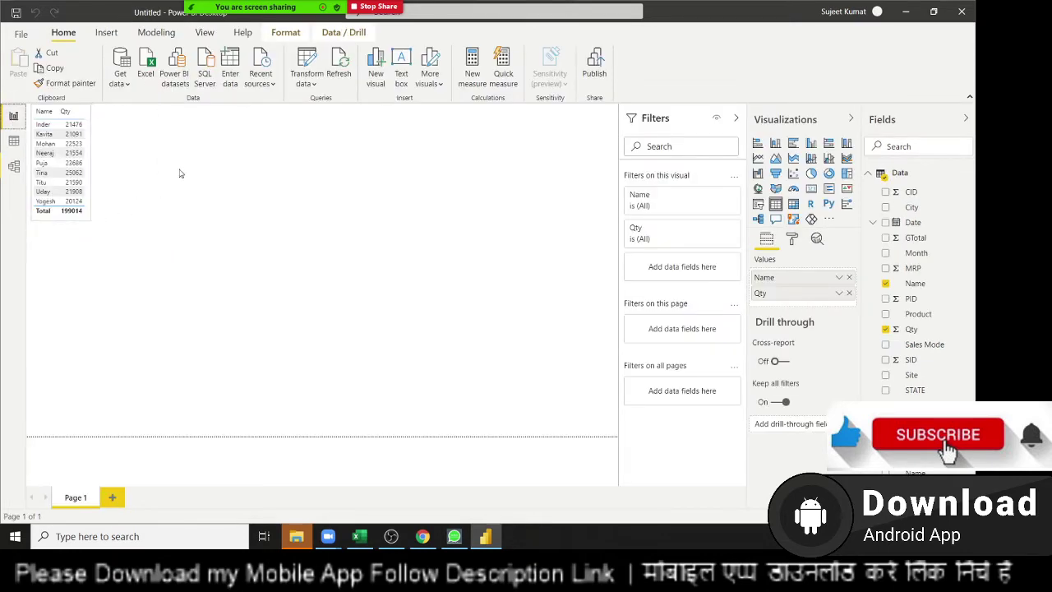
pyautogui.click(307, 155)
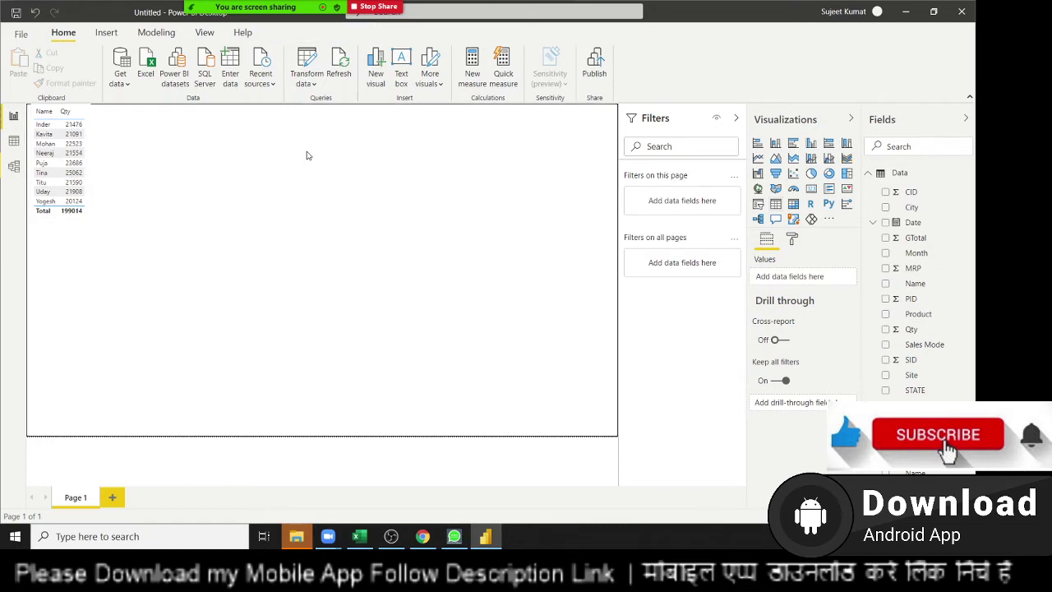
pyautogui.click(477, 88)
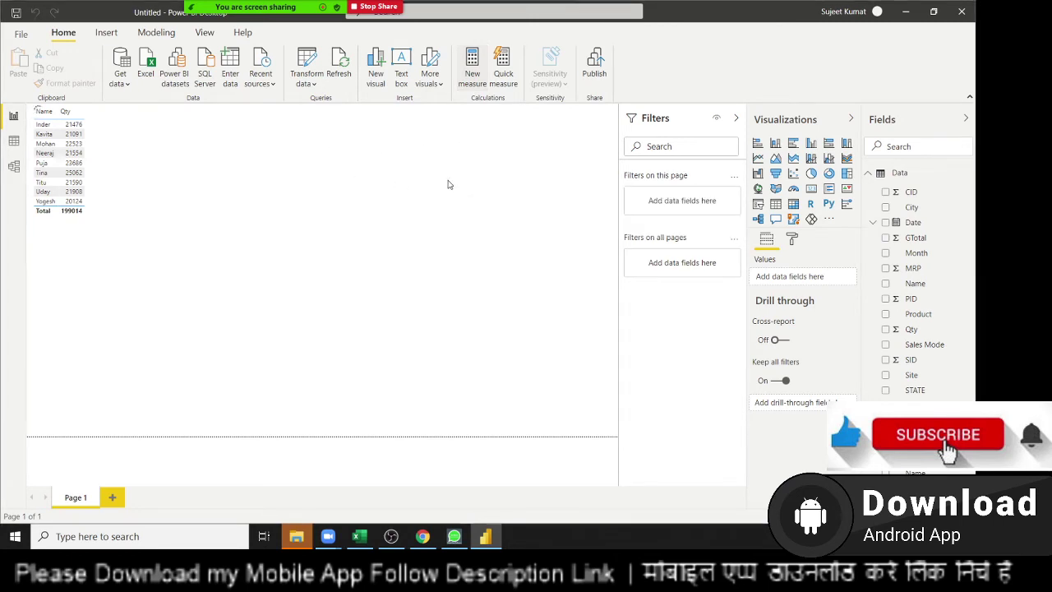
# - Define the measure Total_Qty = SUMX(Data, Data[Qty])
pyautogui.doubleClick(112, 114)
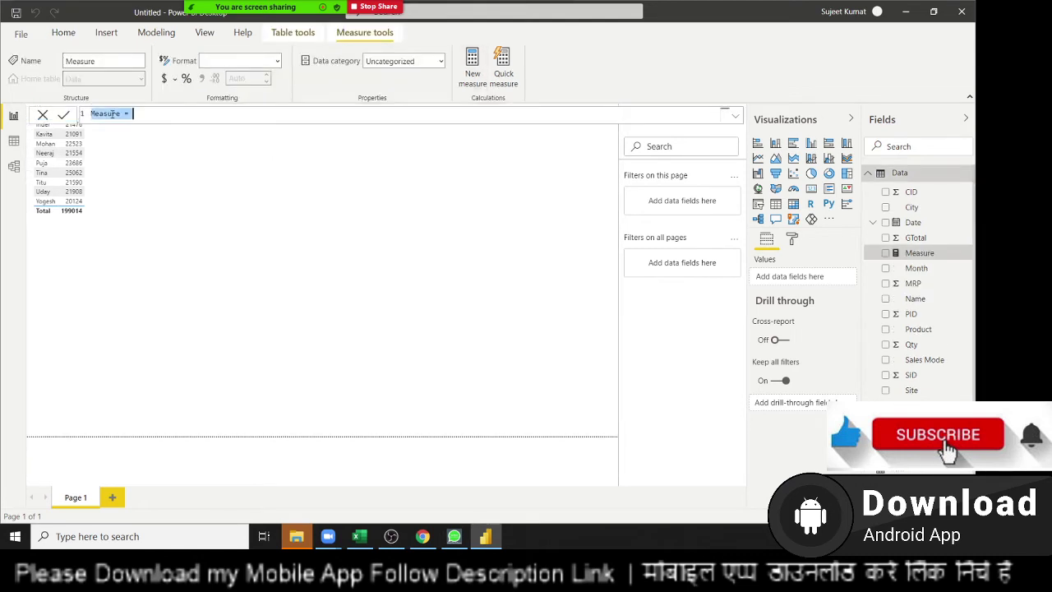
pyautogui.doubleClick(112, 114)
pyautogui.write('Total')
pyautogui.write(' Qty')
pyautogui.write(' S')
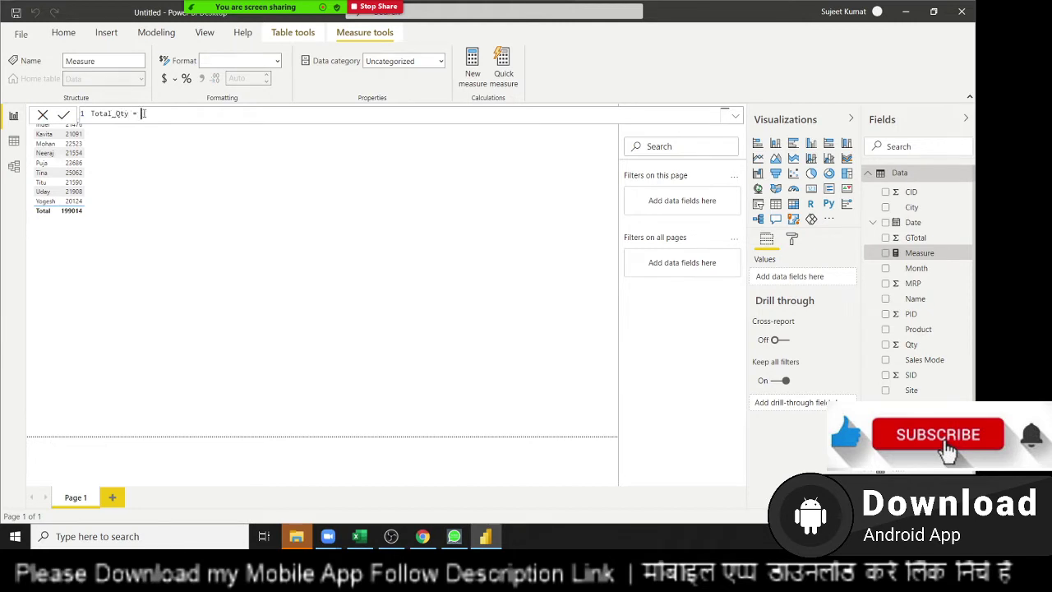
pyautogui.write('um')
pyautogui.press('Down')
pyautogui.press('Down')
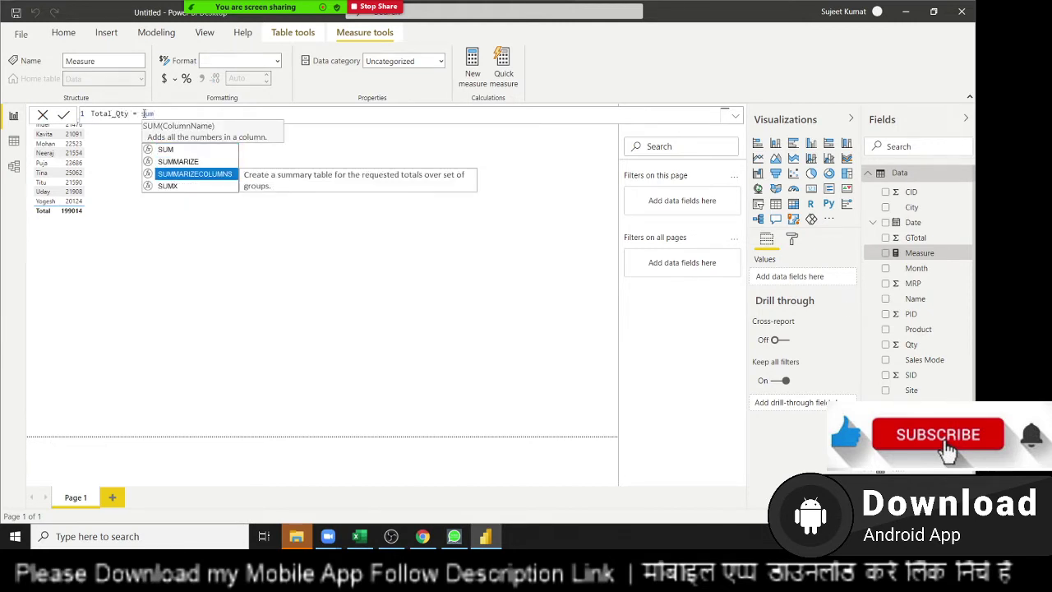
pyautogui.press('Down')
pyautogui.press('Tab')
pyautogui.press('Down')
pyautogui.press('Down')
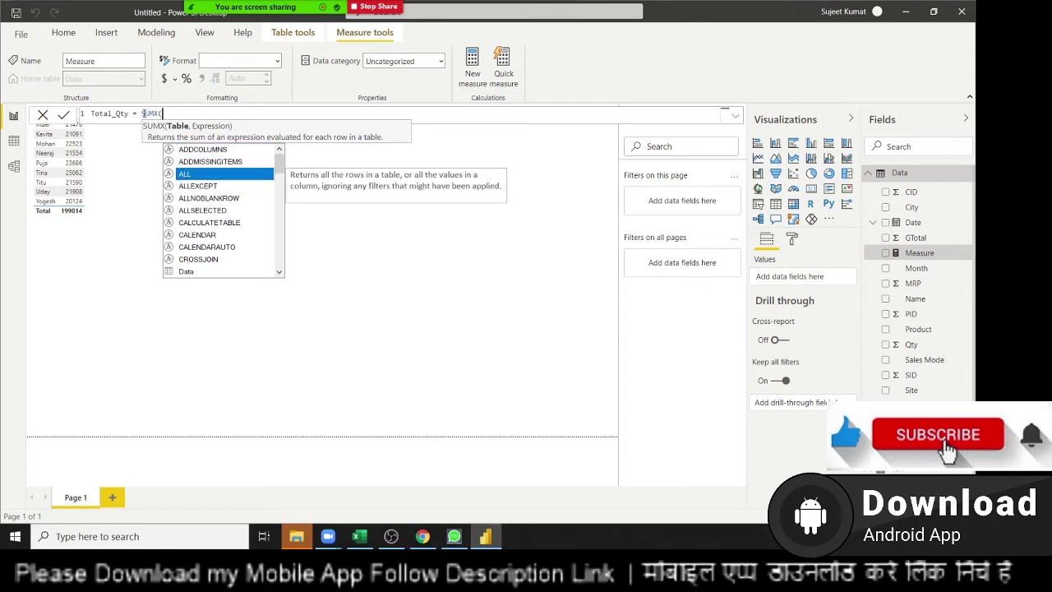
pyautogui.press('Down')
pyautogui.press('Down')
pyautogui.press('Down')
pyautogui.press('Down')
pyautogui.press('Down')
pyautogui.press('Tab')
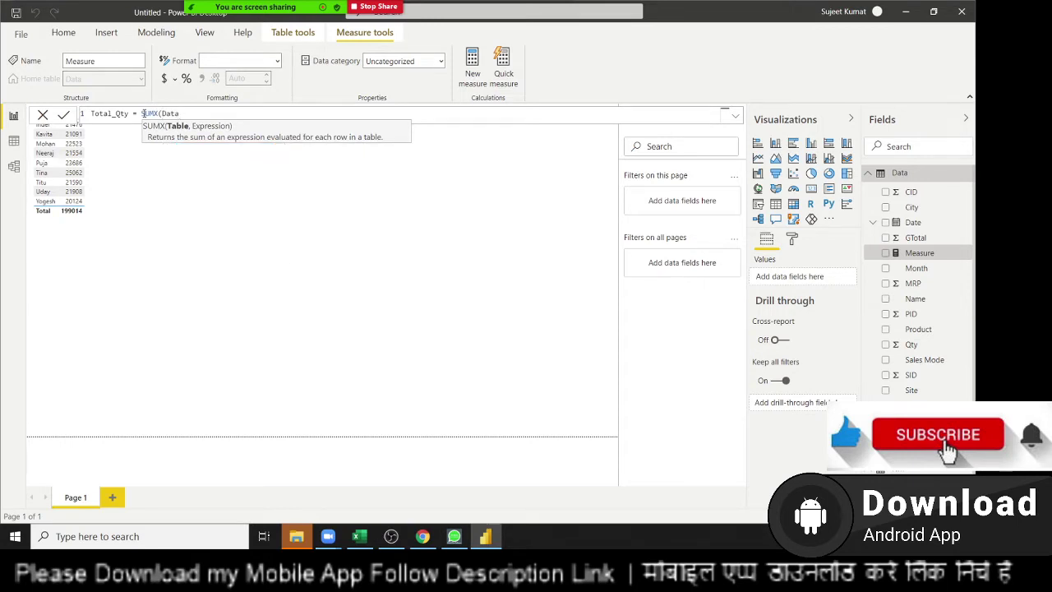
pyautogui.write(',Qty')
pyautogui.press('Tab')
pyautogui.write(')')
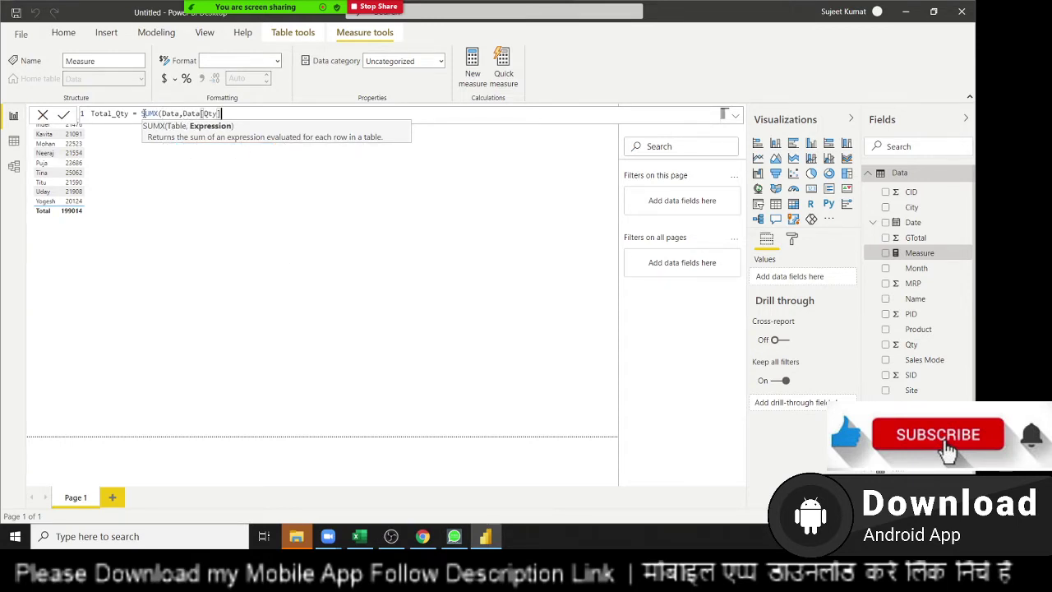
pyautogui.write(')')
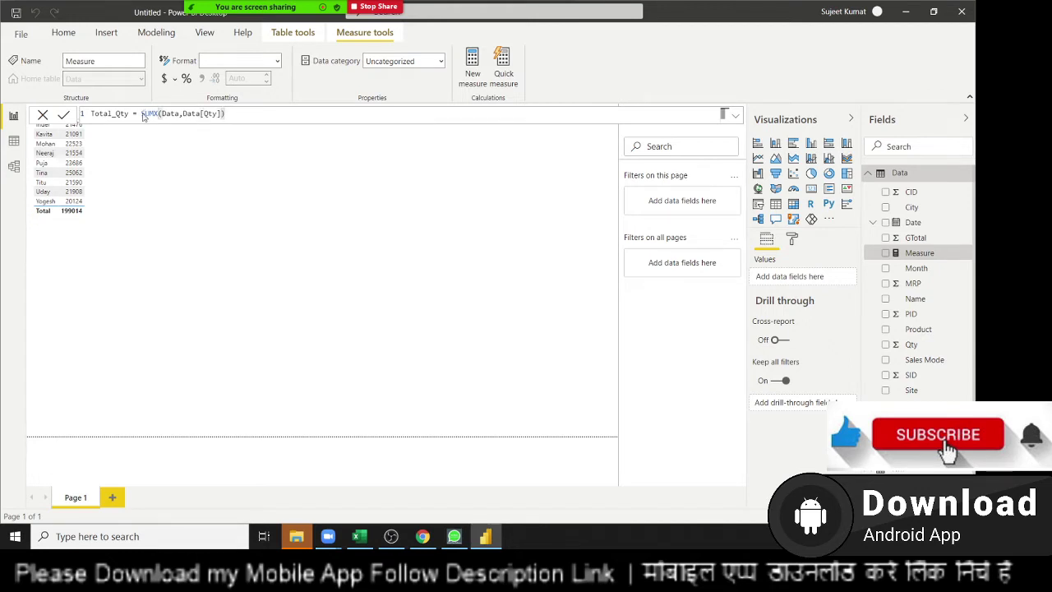
pyautogui.press('Return')
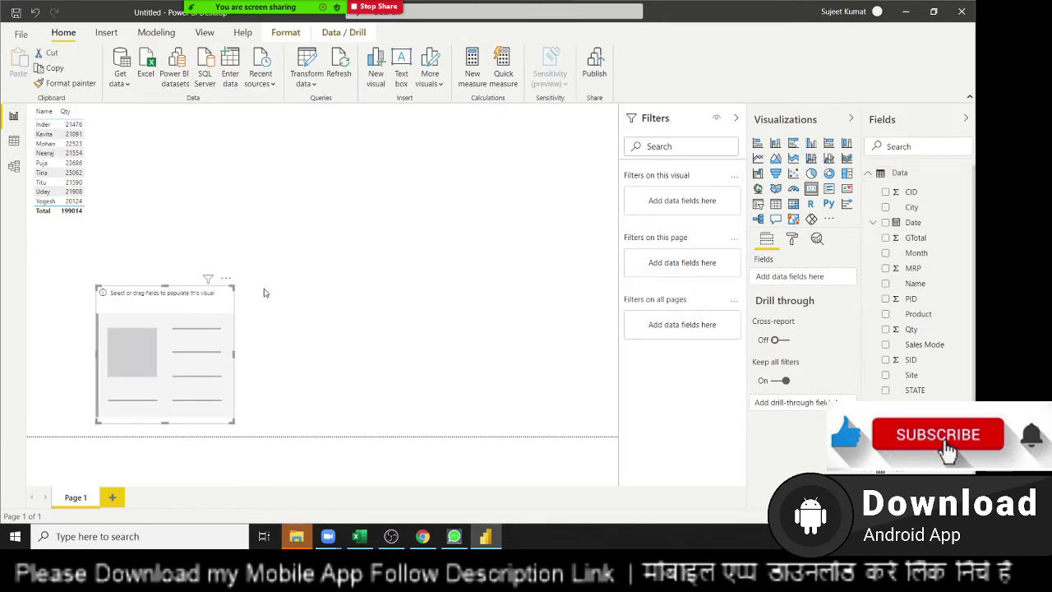
# - Move the card to the top, add Total_Qty to it (199K), and widen it
pyautogui.moveTo(181, 294); pyautogui.dragTo(386, 151)
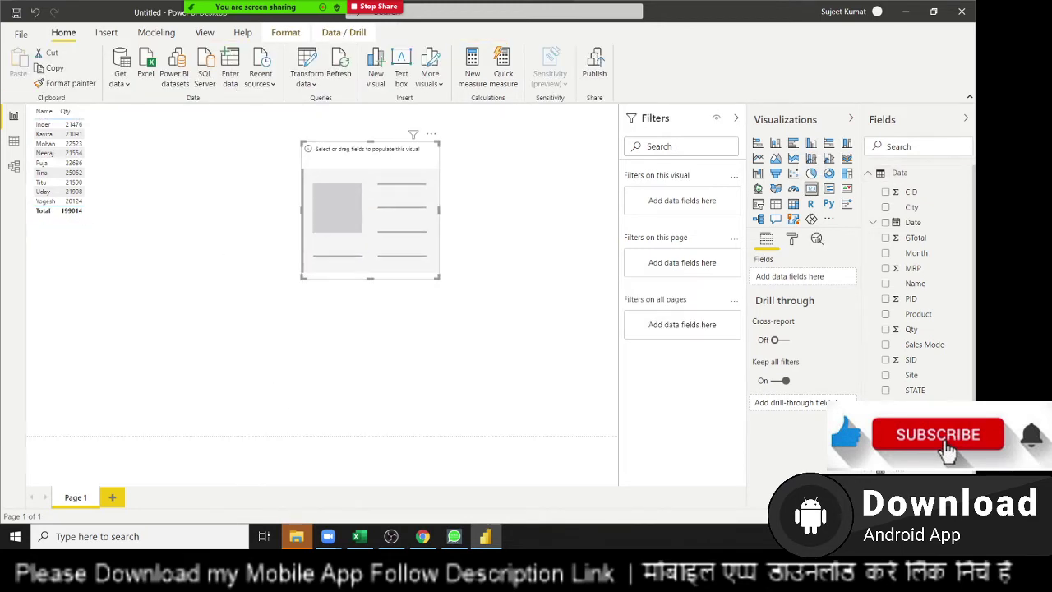
pyautogui.moveTo(916, 405); pyautogui.dragTo(382, 217)
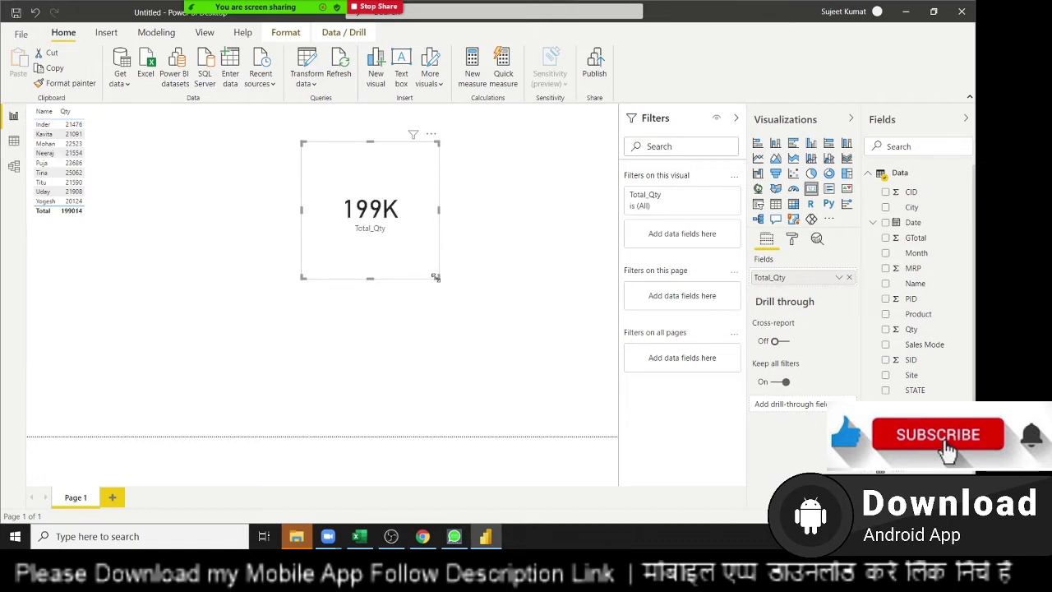
pyautogui.moveTo(435, 277); pyautogui.dragTo(557, 241)
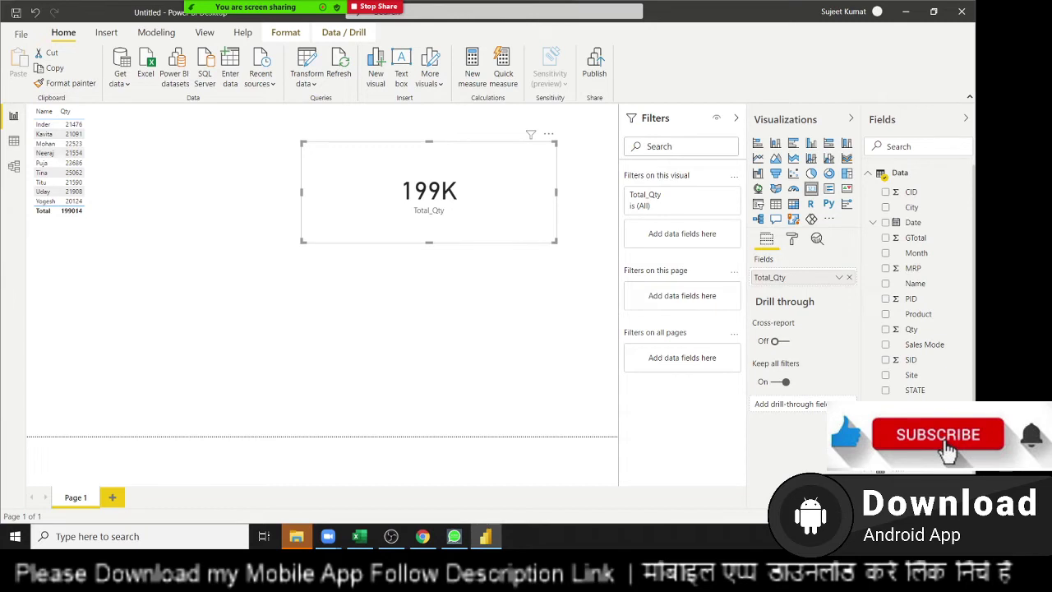
pyautogui.click(915, 406)
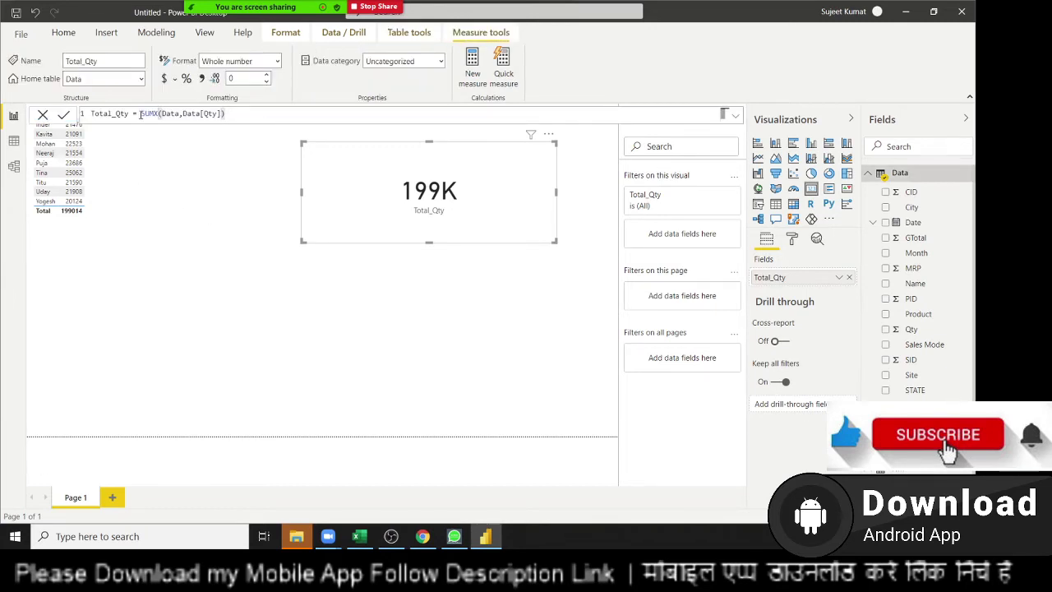
# - Change Total_Qty from SUMX to COUNTX(Data,Data[Qty]) so the card shows 3913
pyautogui.doubleClick(148, 113)
pyautogui.write('S')
pyautogui.press('BackSpace')
pyautogui.press('Delete')
pyautogui.press('Delete')
pyautogui.write('co')
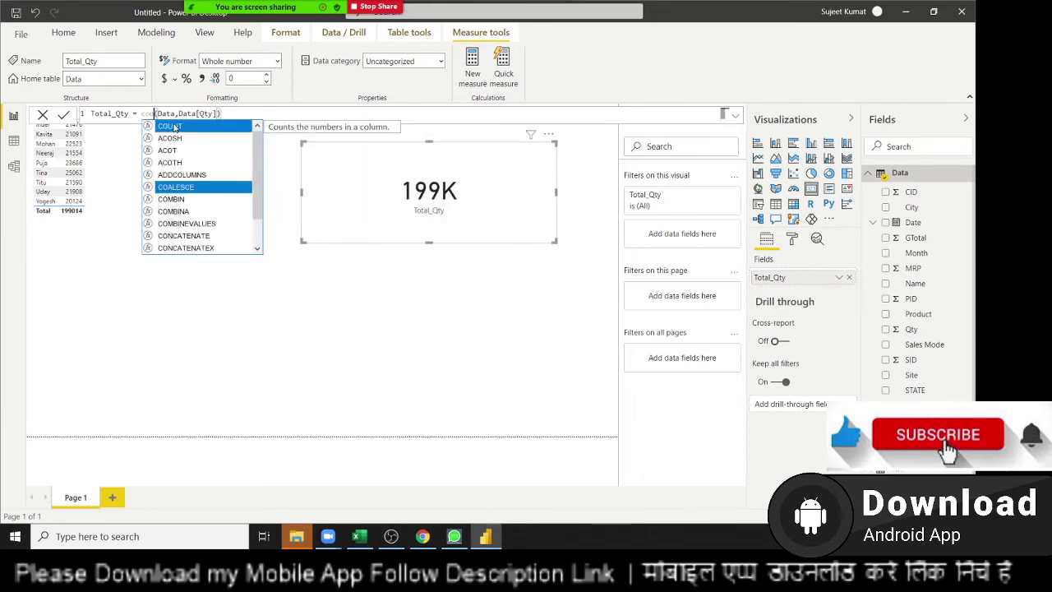
pyautogui.write('u')
pyautogui.press('Down')
pyautogui.press('Down')
pyautogui.press('Down')
pyautogui.press('Down')
pyautogui.press('Down')
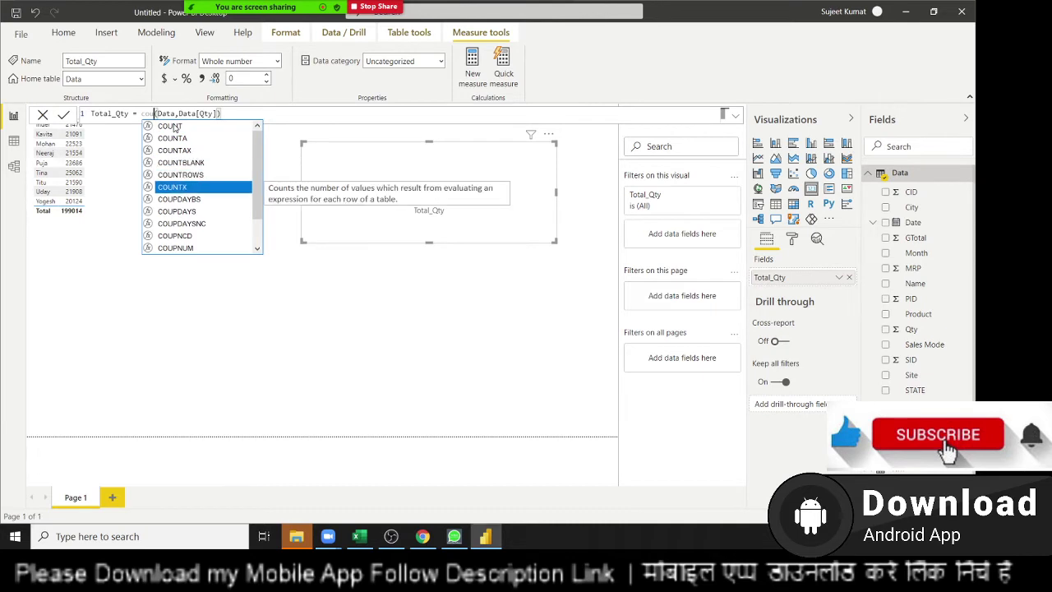
pyautogui.press('Tab')
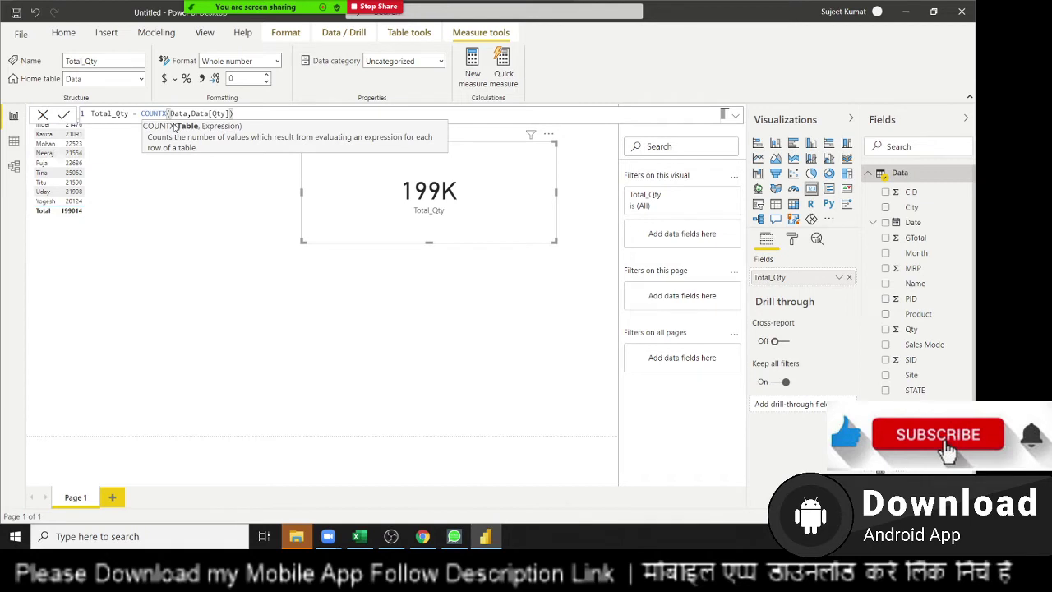
pyautogui.press('Return')
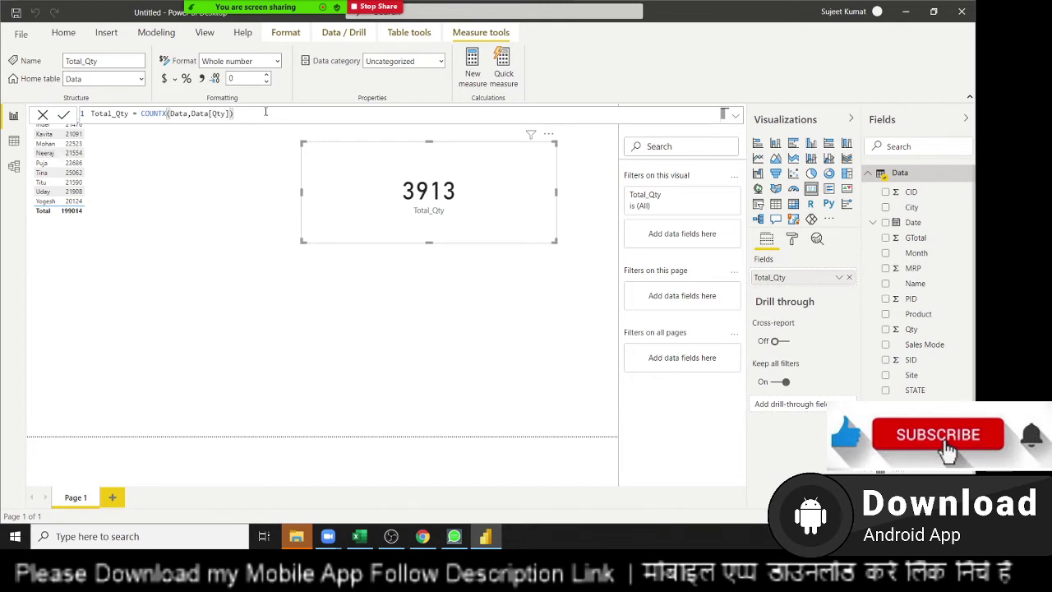
# - Switch the Total_Qty measure's function to COUNTAX and commit it
pyautogui.doubleClick(155, 113)
pyautogui.press('BackSpace')
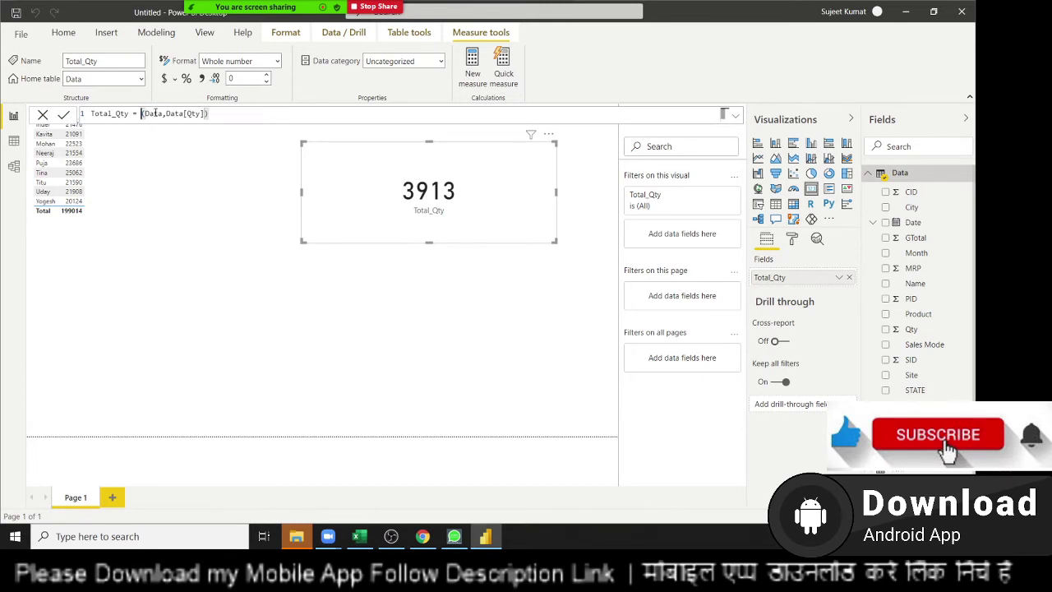
pyautogui.write('cou')
pyautogui.press('Down')
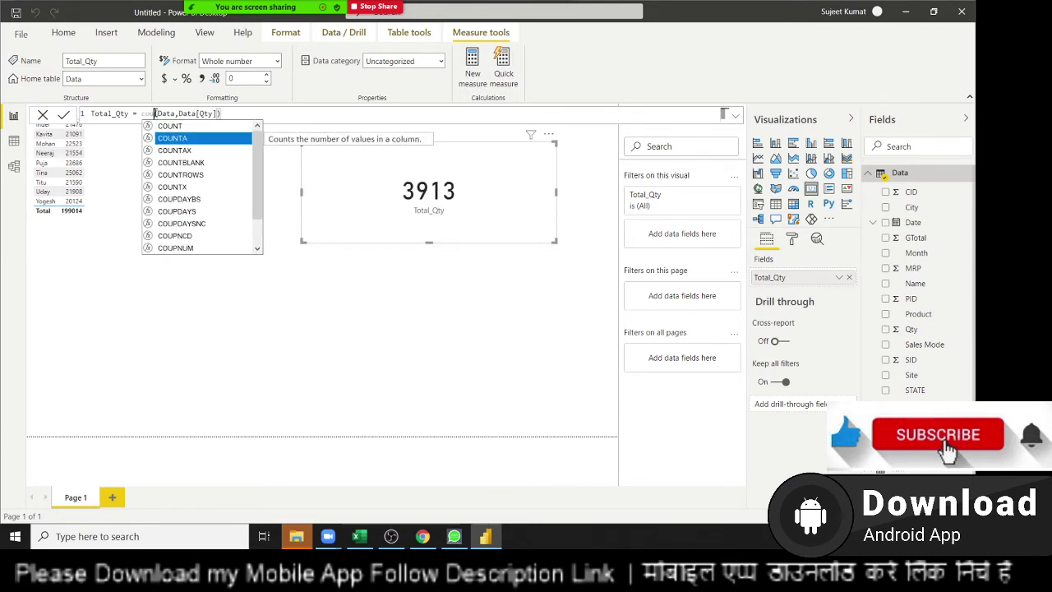
pyautogui.press('Down')
pyautogui.press('Tab')
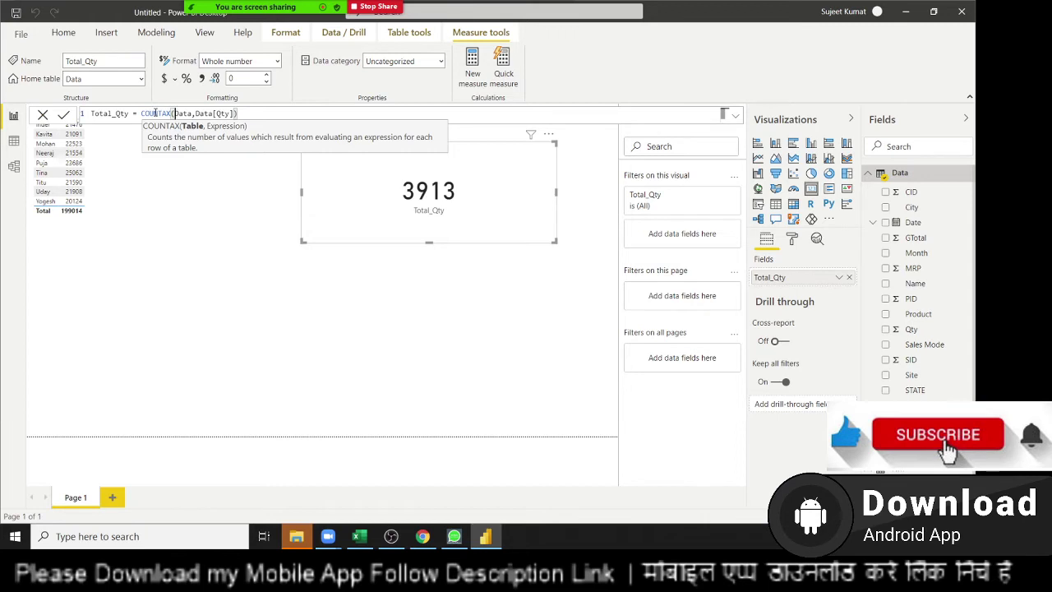
pyautogui.press('Return')
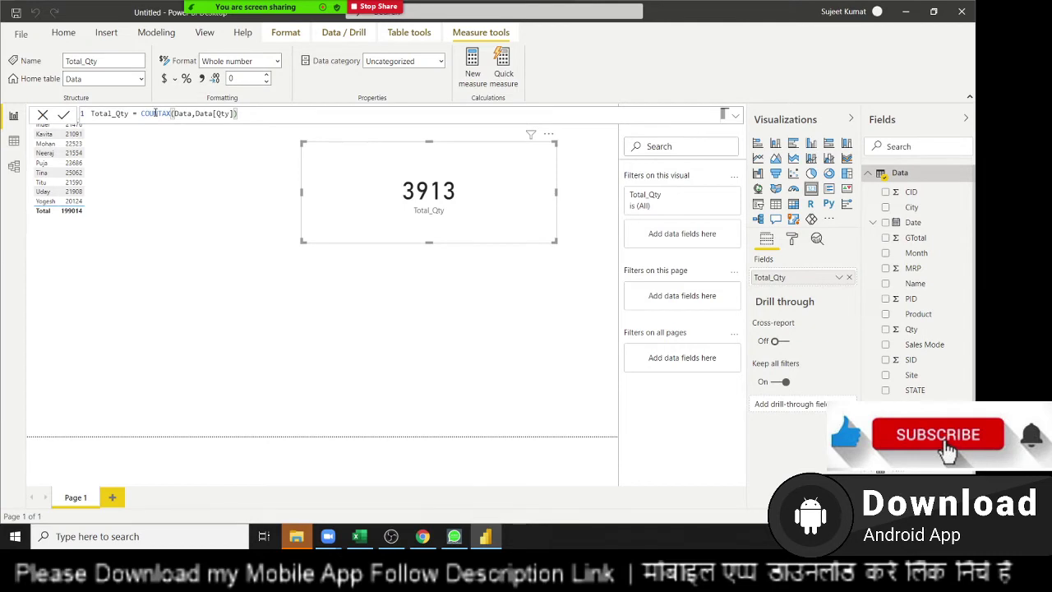
# - Replace COUNTAX with AVERAGEX in Total_Qty so the card shows 51
pyautogui.doubleClick(154, 113)
pyautogui.press('BackSpace')
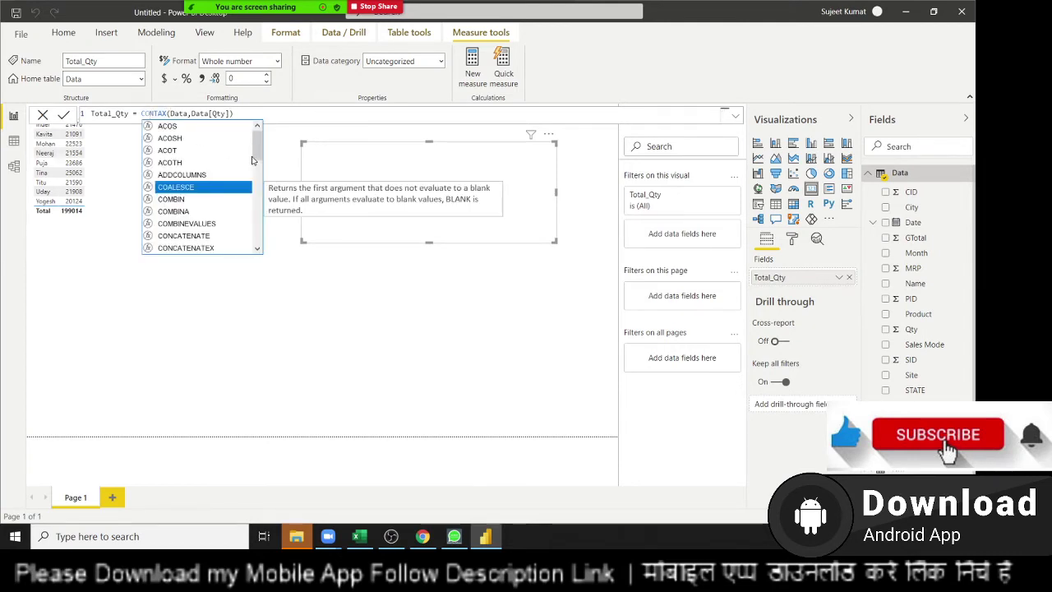
pyautogui.press('Escape')
pyautogui.write('U')
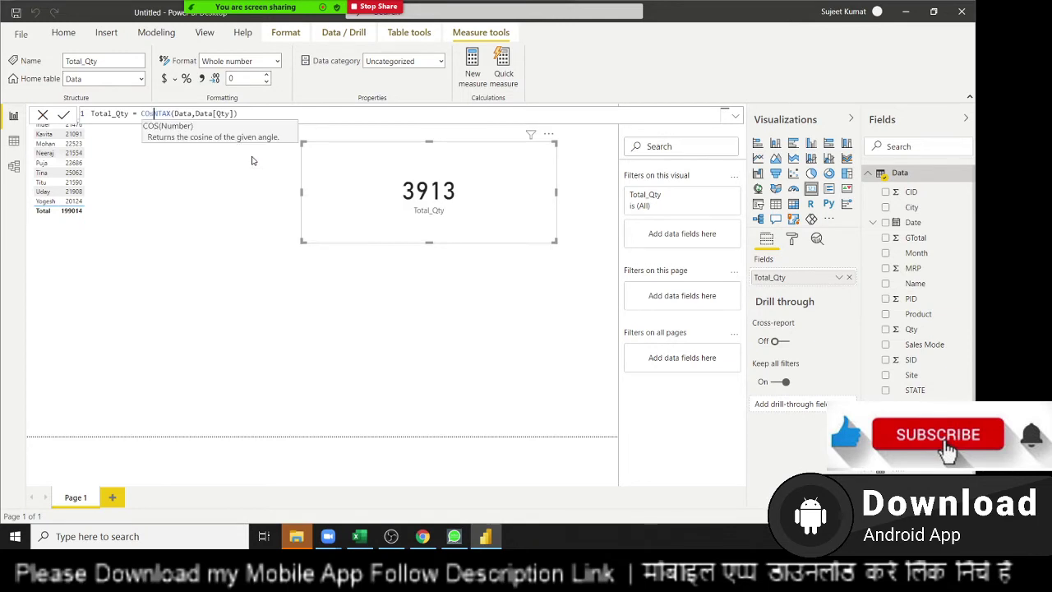
pyautogui.press('BackSpace')
pyautogui.press('BackSpace')
pyautogui.write('sum')
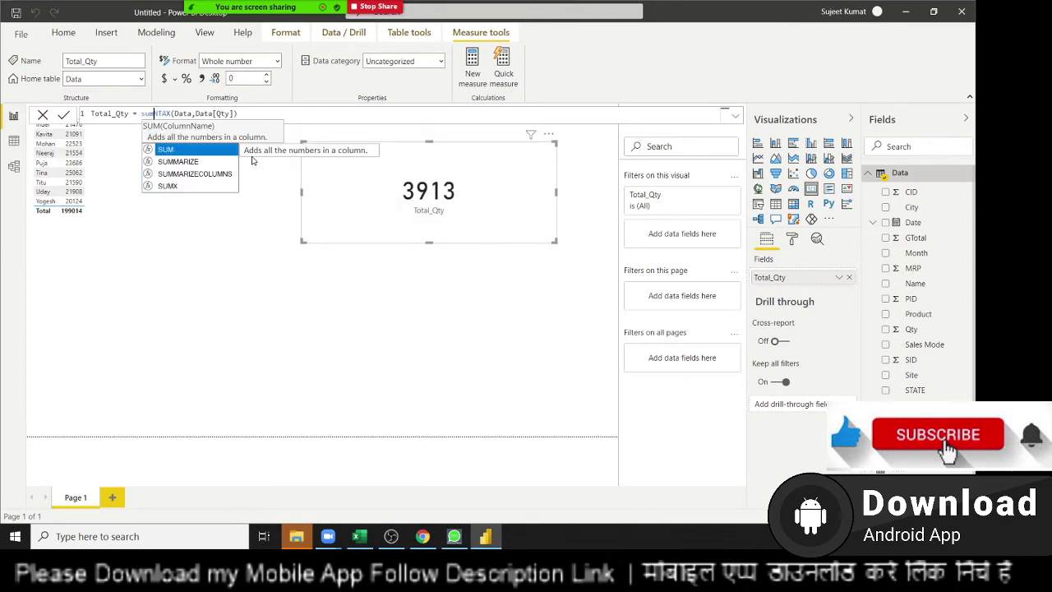
pyautogui.press('Down')
pyautogui.press('Down')
pyautogui.press('Down')
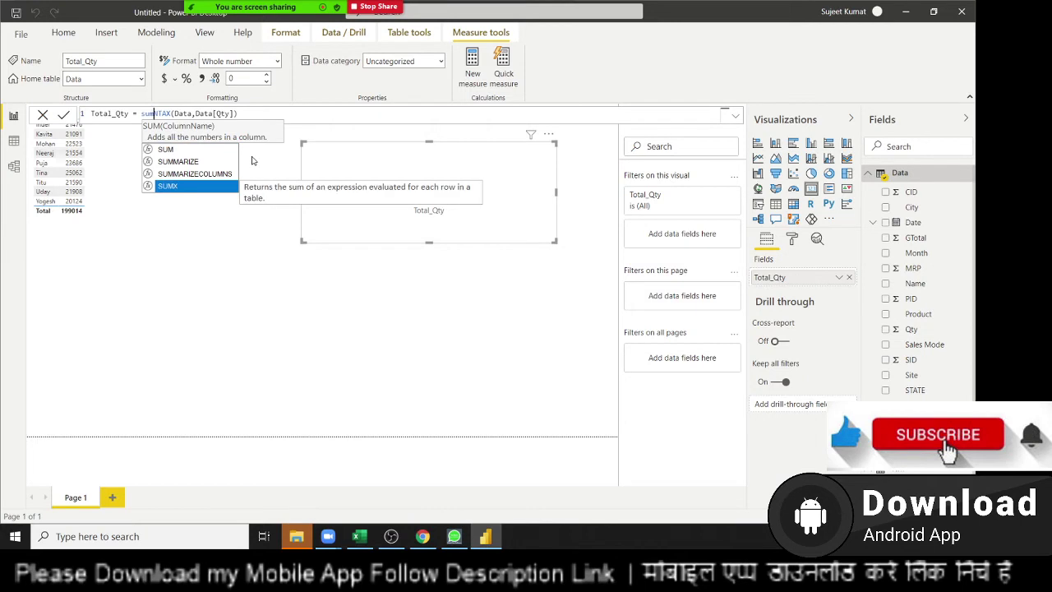
pyautogui.press('BackSpace')
pyautogui.press('BackSpace')
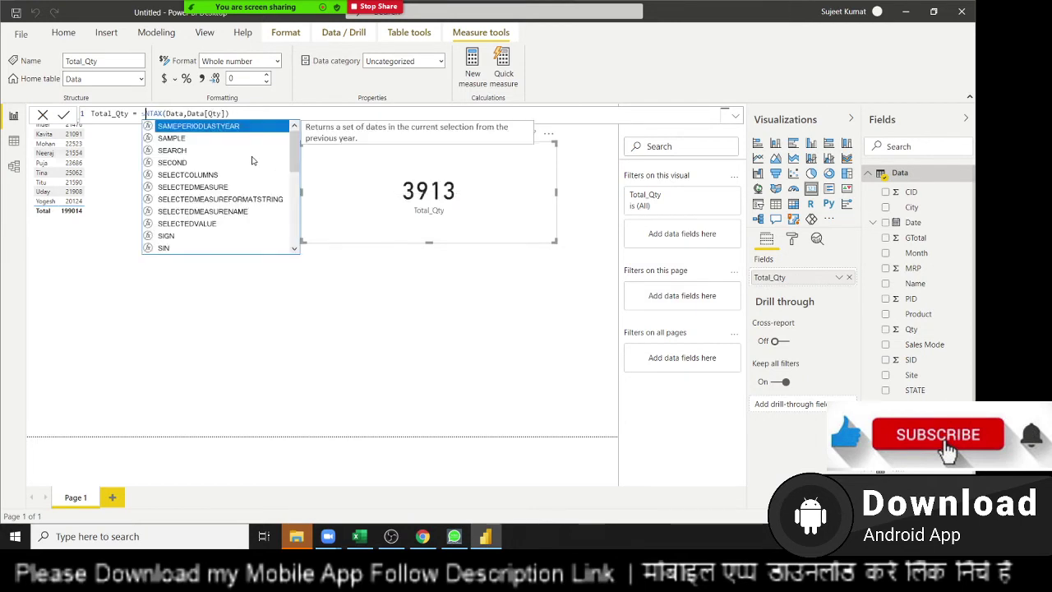
pyautogui.press('BackSpace')
pyautogui.write('av')
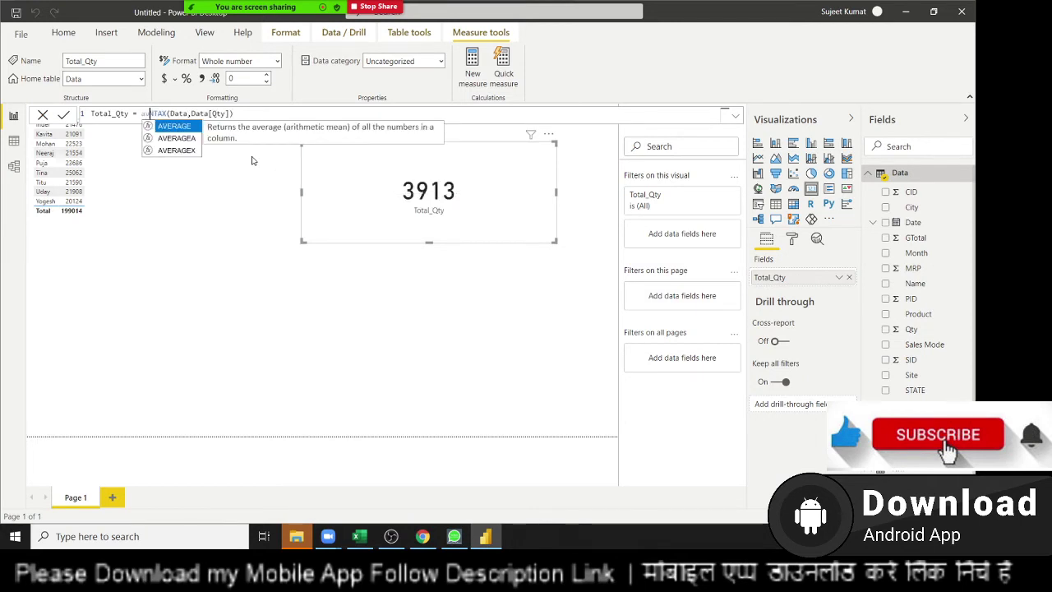
pyautogui.press('Down')
pyautogui.press('Down')
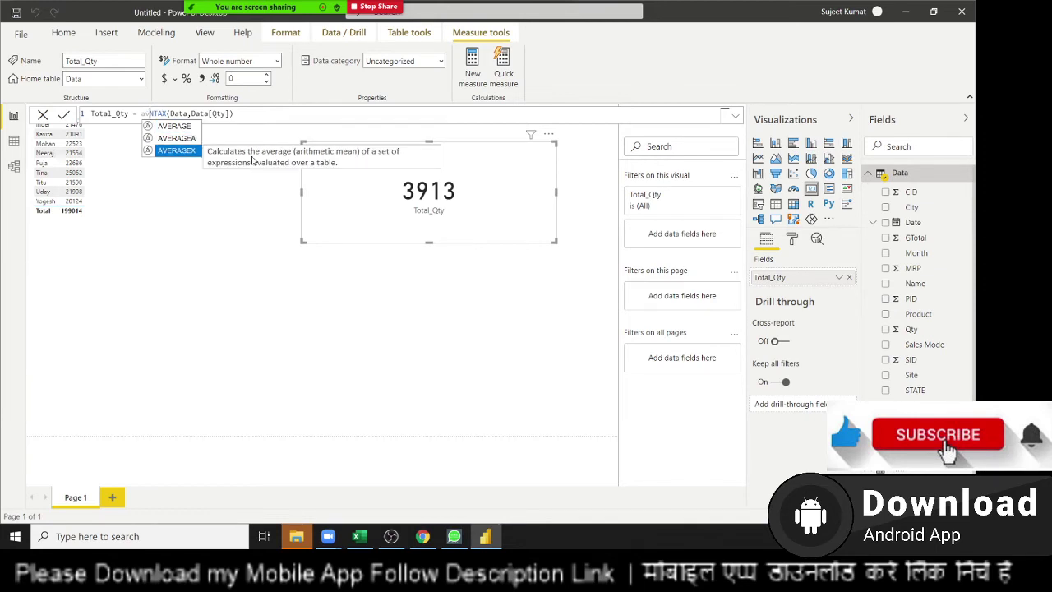
pyautogui.press('Tab')
pyautogui.press('Return')
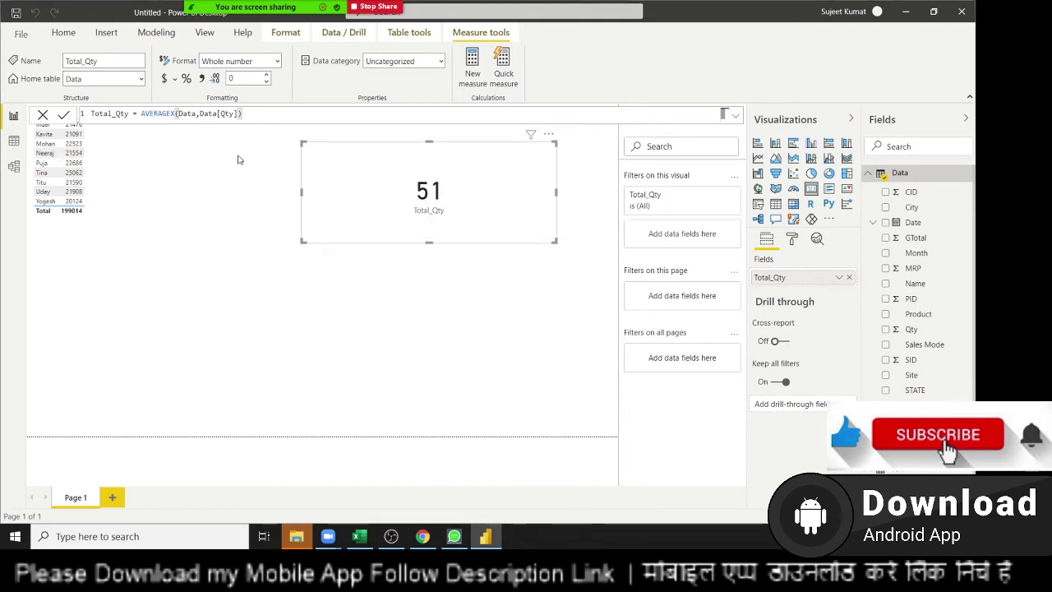
# - Redefine Total_Qty as MAXX(Data,Data[Qty]), giving 90 on the card
pyautogui.doubleClick(169, 115)
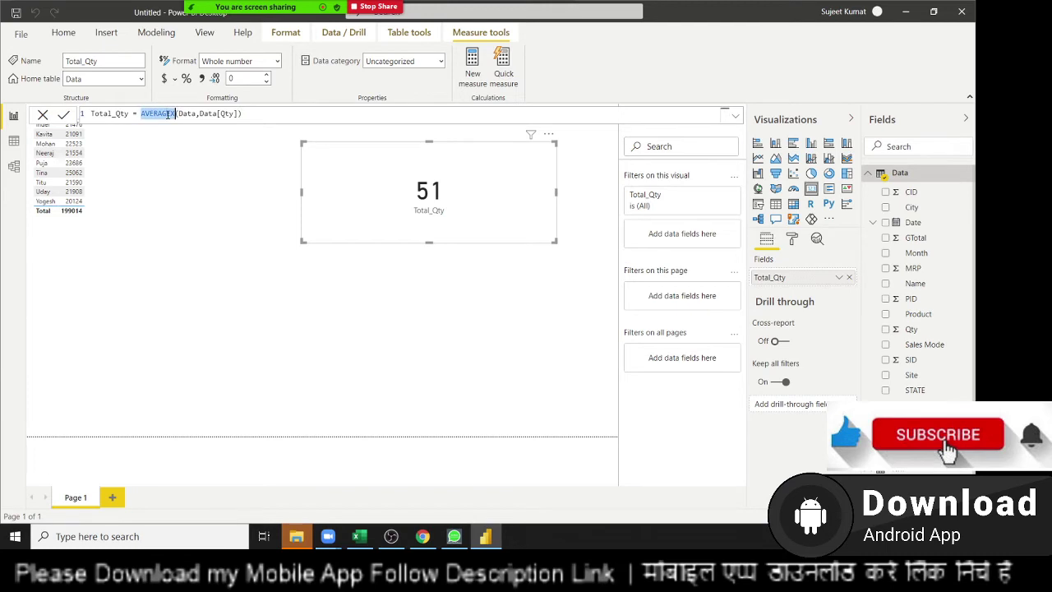
pyautogui.write('max')
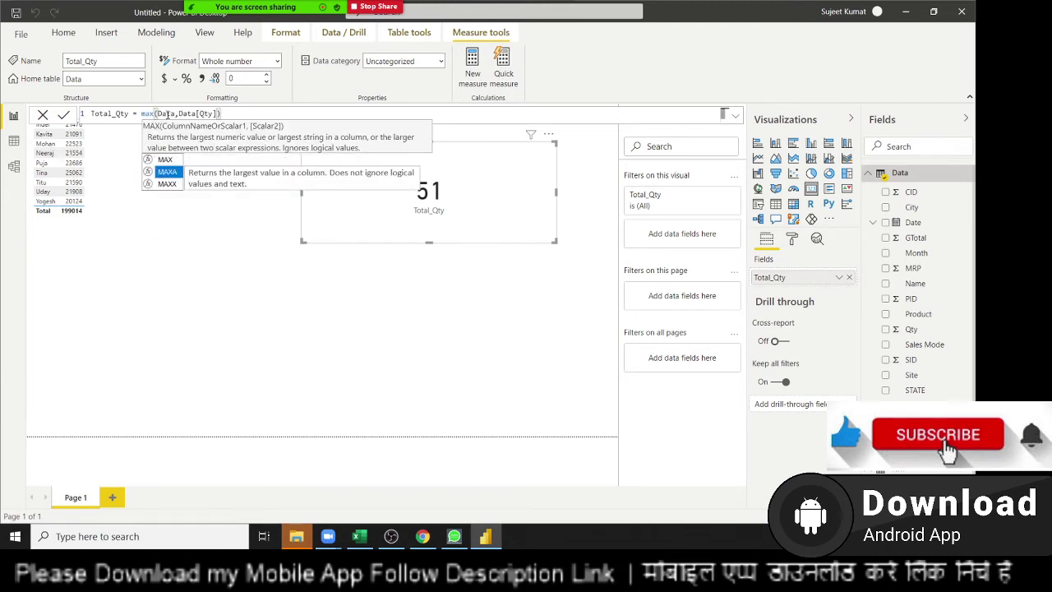
pyautogui.press('Down')
pyautogui.press('Down')
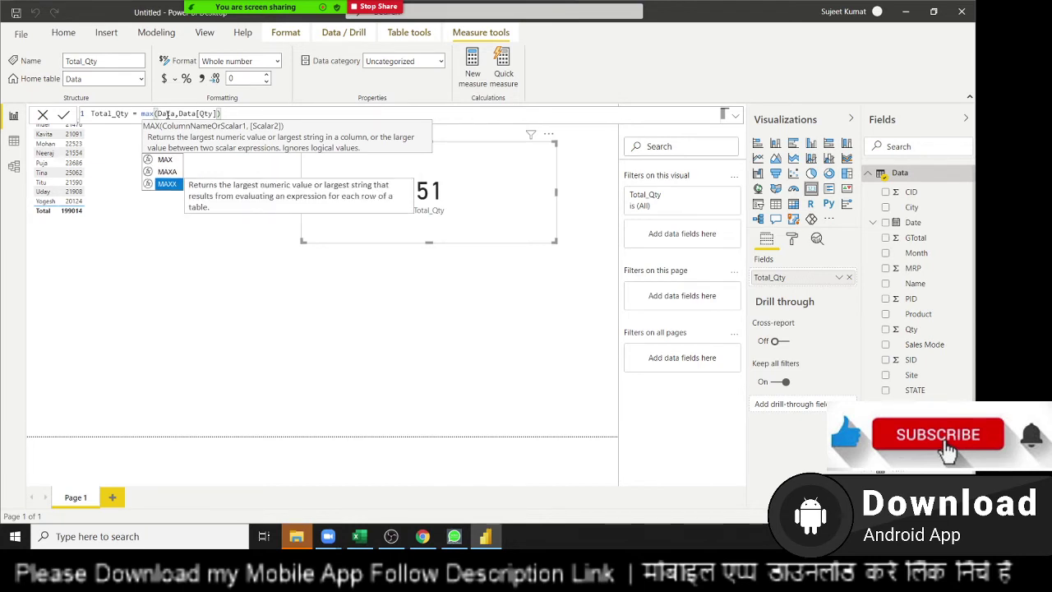
pyautogui.press('Tab')
pyautogui.press('Return')
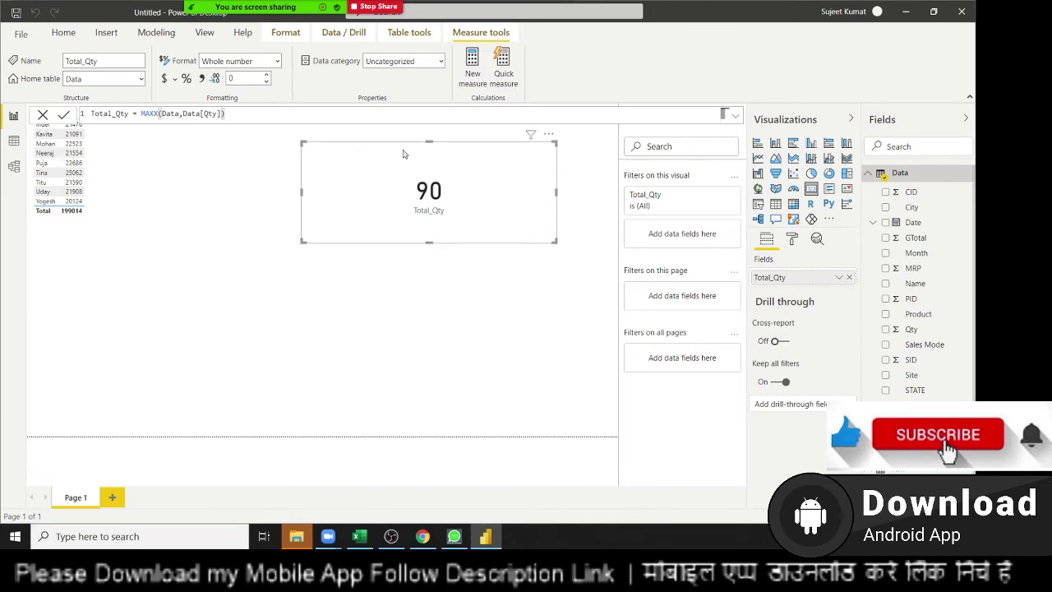
# - Delete the Total_Qty card and add NM column Bill = COUNTAX(FILTER(Data,Data[Name]=NM[Name]))
pyautogui.press('Delete')
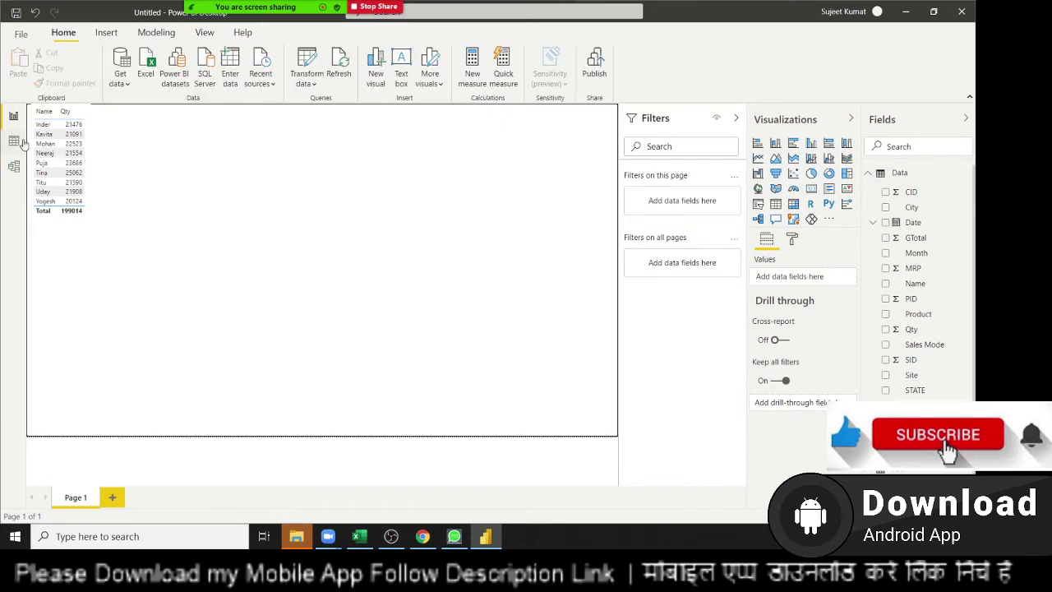
pyautogui.click(14, 141)
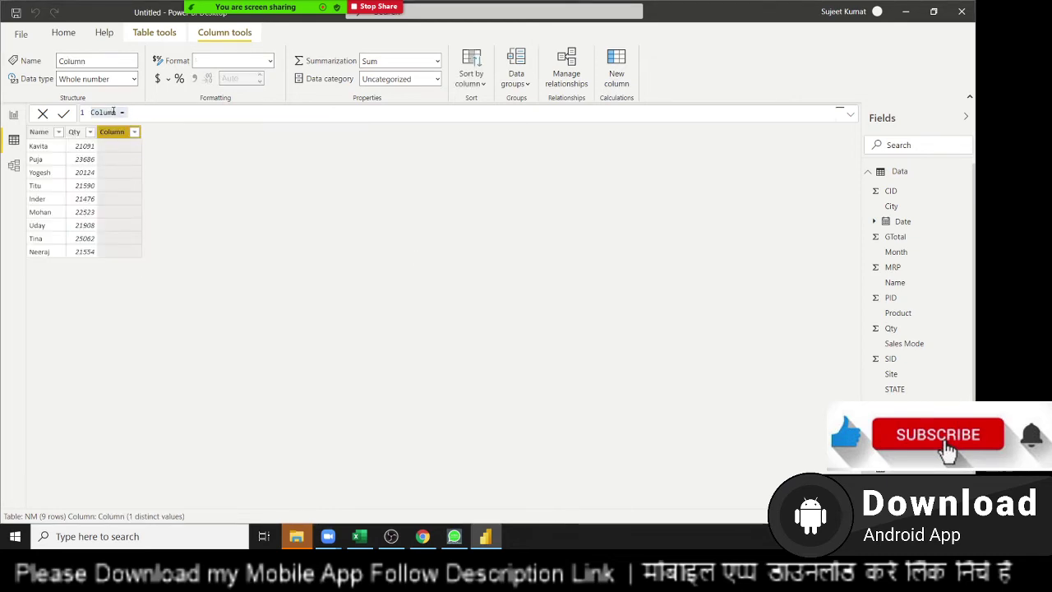
pyautogui.doubleClick(114, 112)
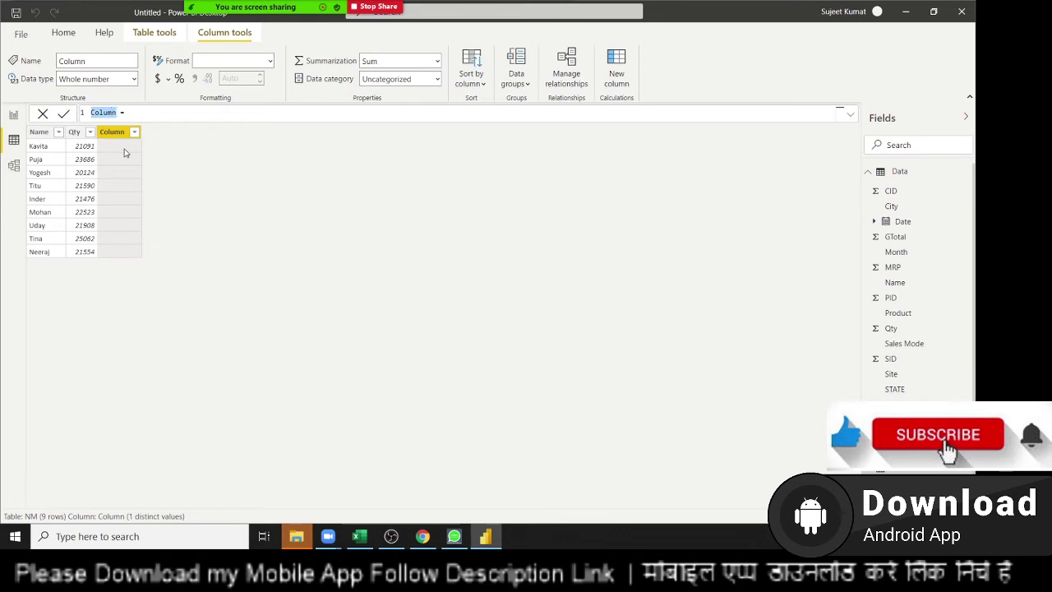
pyautogui.write('Bill =c')
pyautogui.write('ou')
pyautogui.press('Down')
pyautogui.press('Down')
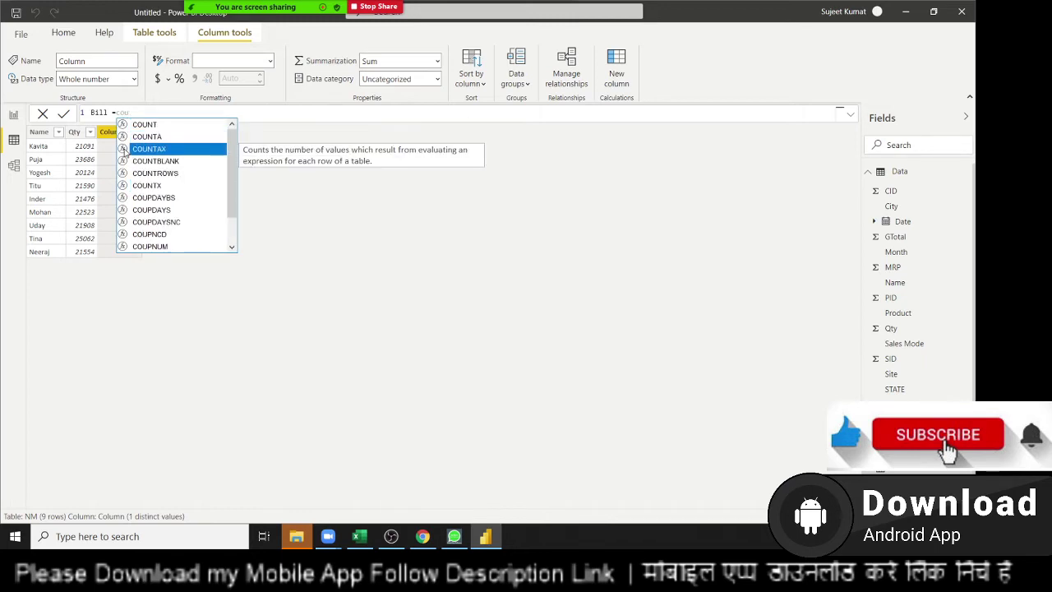
pyautogui.press('Tab')
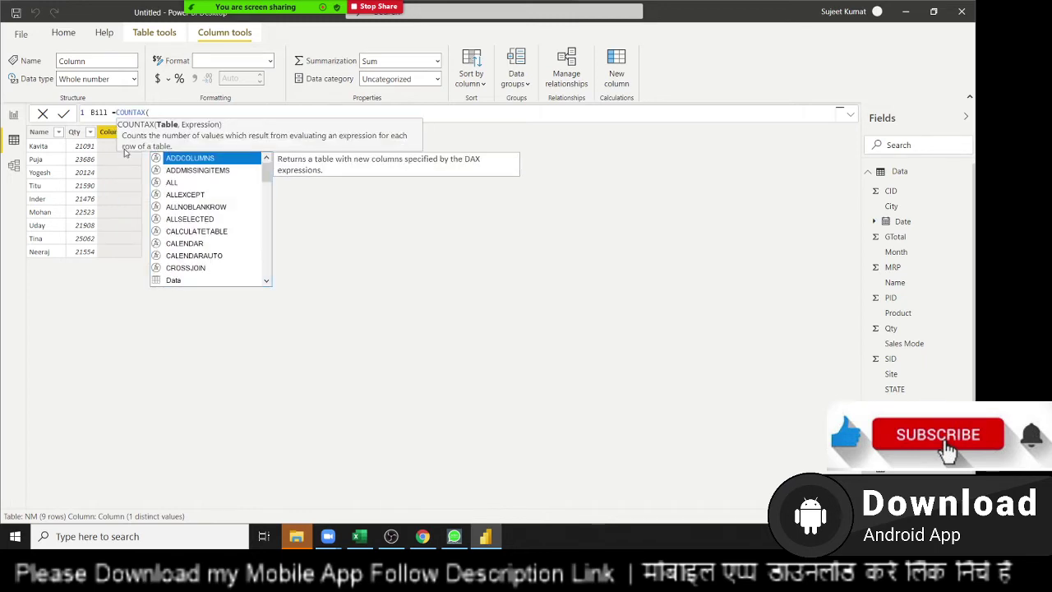
pyautogui.write('fil')
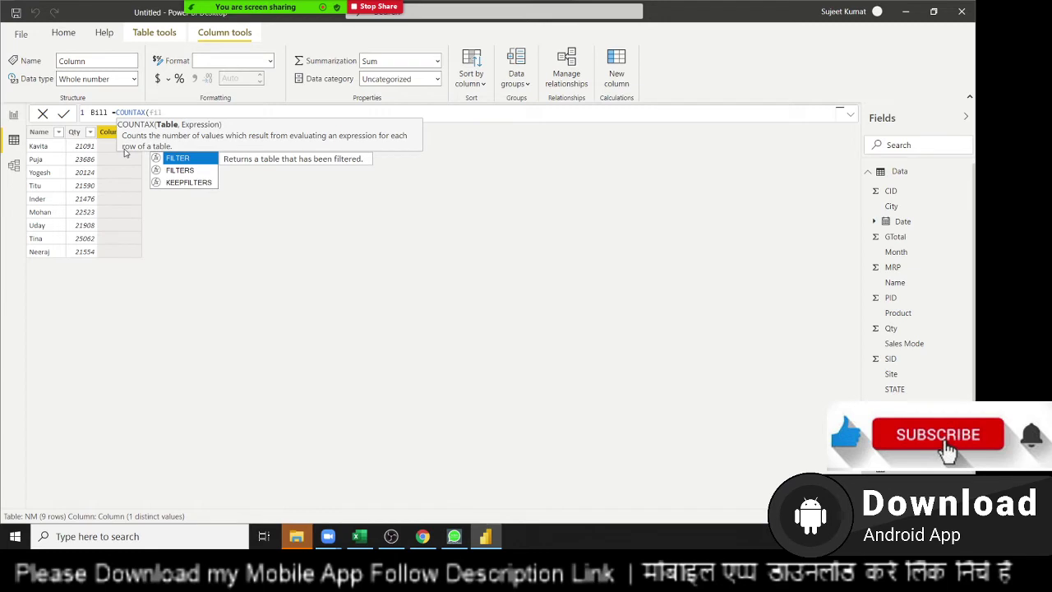
pyautogui.press('Tab')
pyautogui.write('Data')
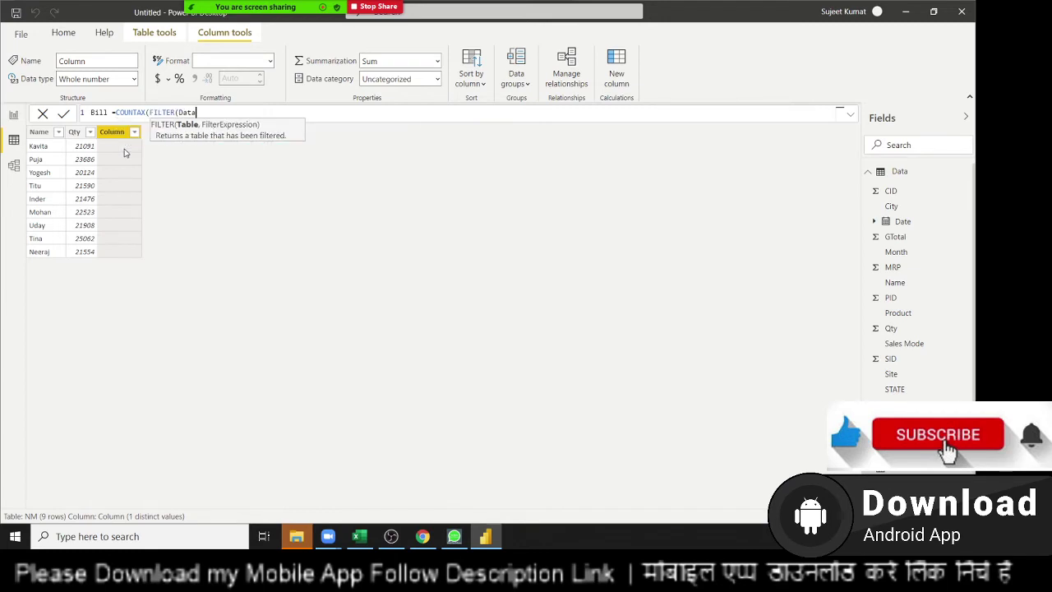
pyautogui.write(',na')
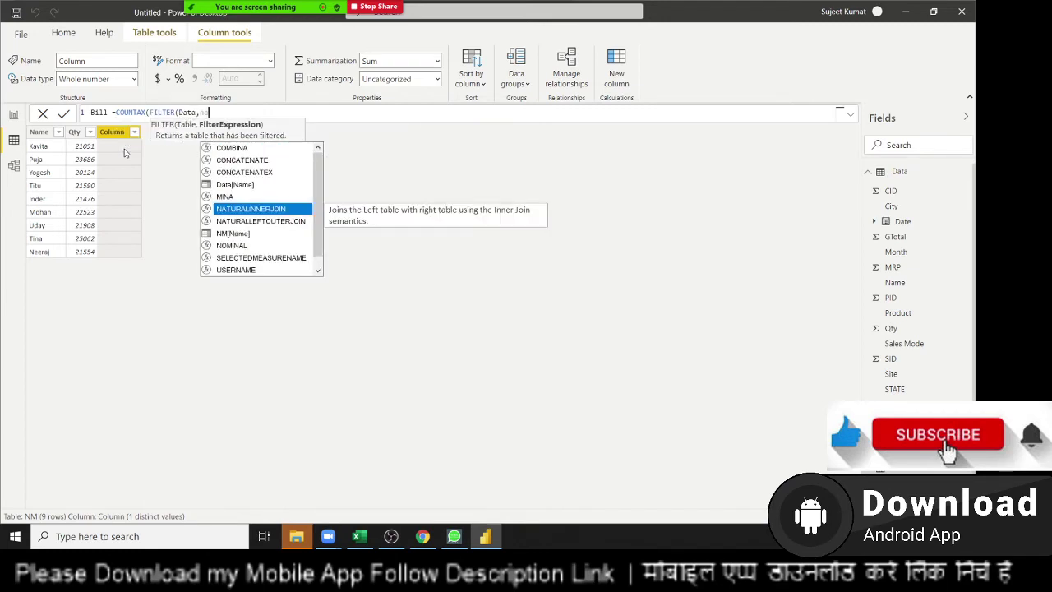
pyautogui.press('Up')
pyautogui.press('Up')
pyautogui.press('Tab')
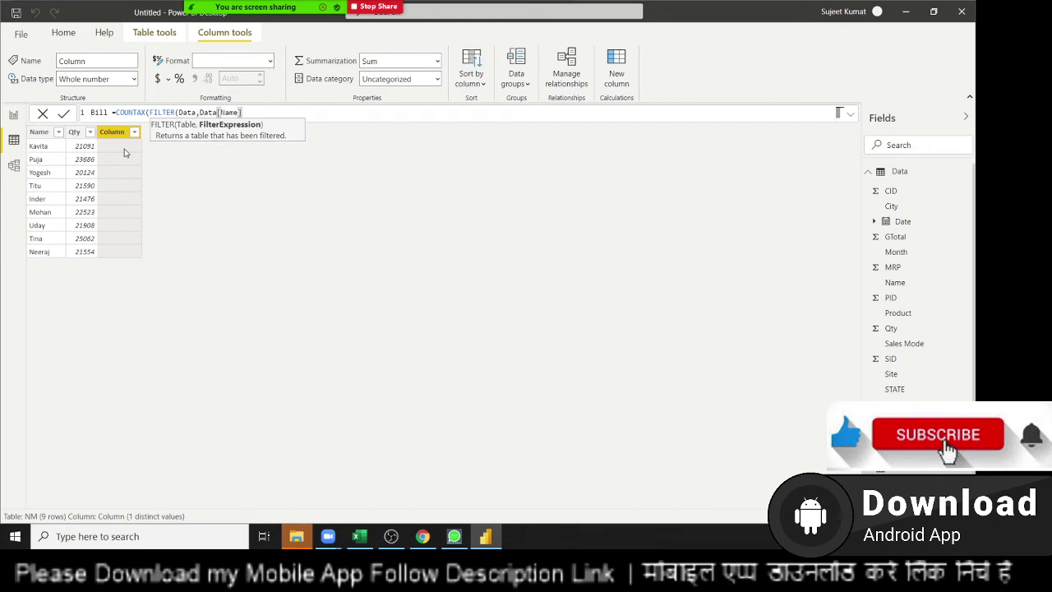
pyautogui.write('=')
pyautogui.write('b')
pyautogui.press('BackSpace')
pyautogui.write('NM')
pyautogui.press('Down')
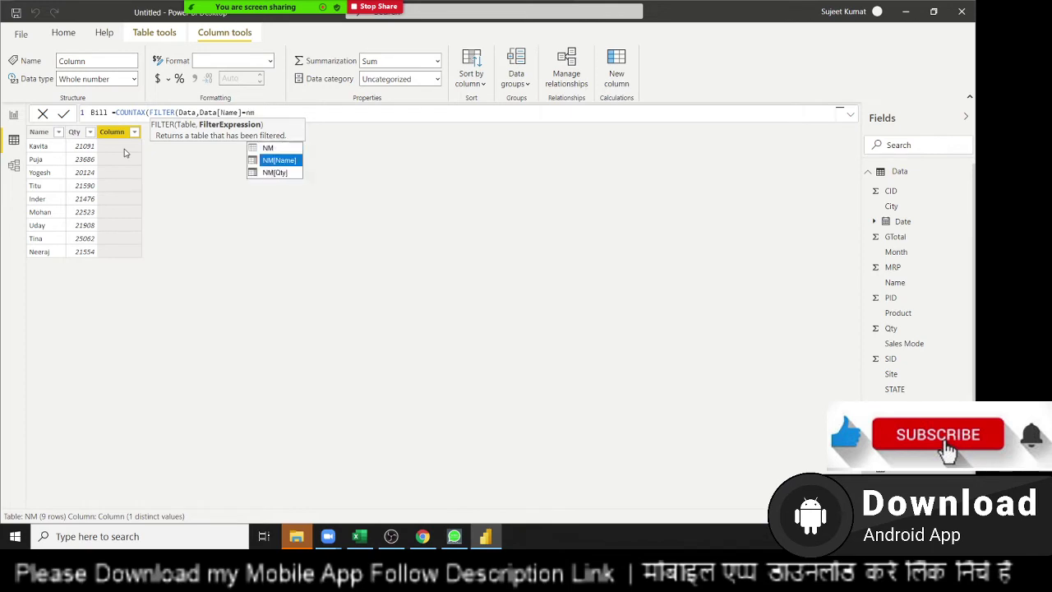
pyautogui.press('Tab')
pyautogui.write(')')
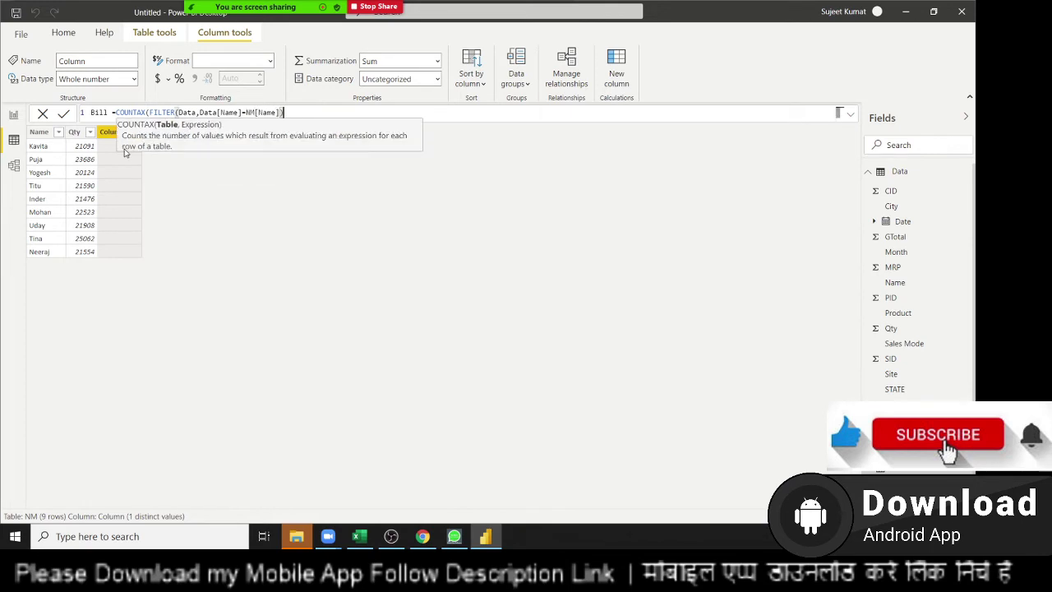
pyautogui.write(')')
pyautogui.press('Return')
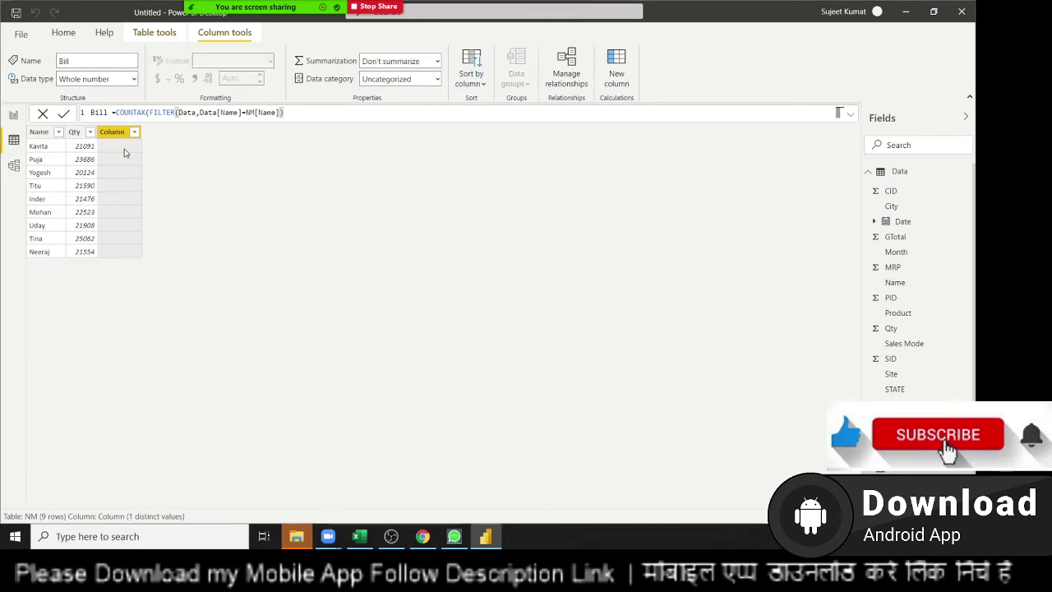
# - Fix the Bill formula by adding Data[Name] as the expression COUNTAX counts
pyautogui.click(291, 115)
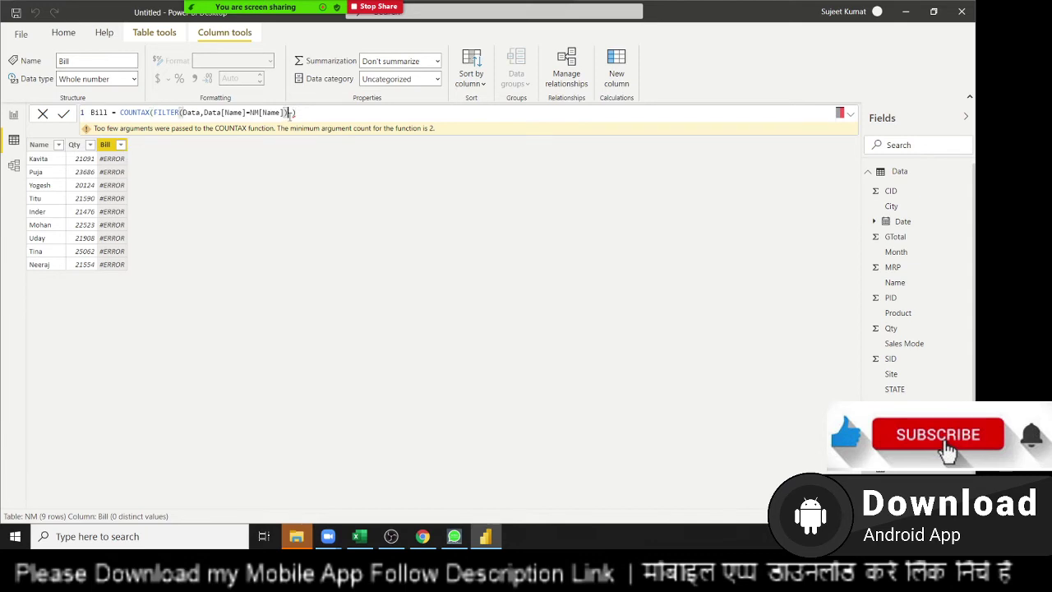
pyautogui.write(',')
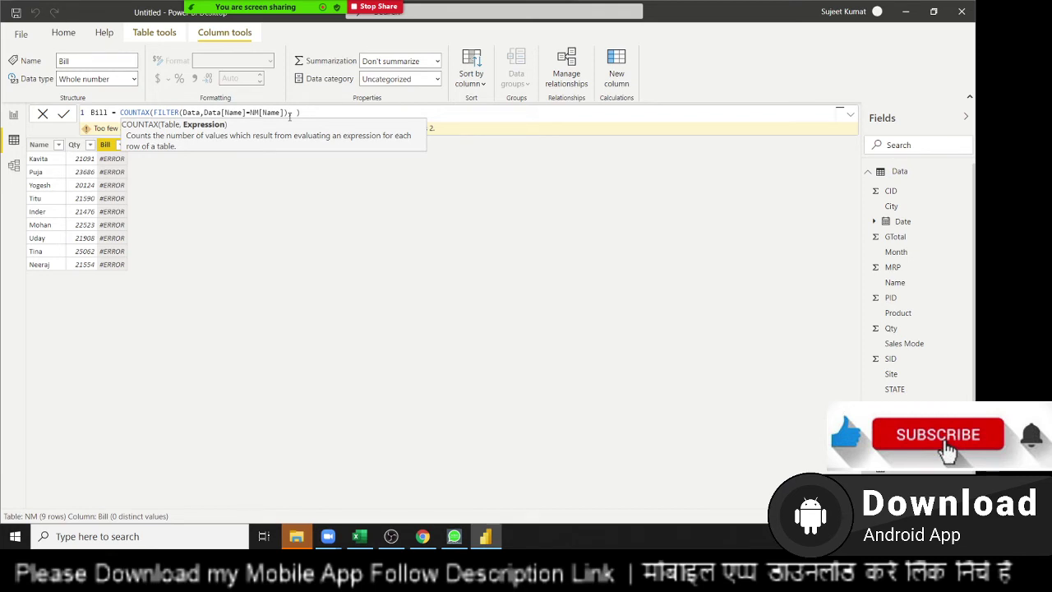
pyautogui.write('na')
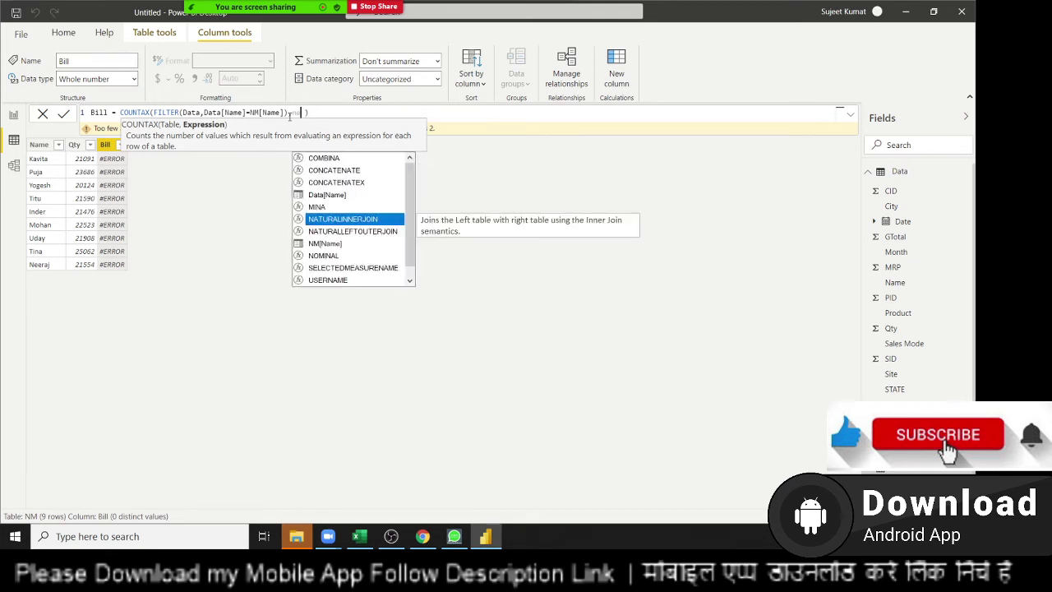
pyautogui.press('Up')
pyautogui.press('Up')
pyautogui.press('Tab')
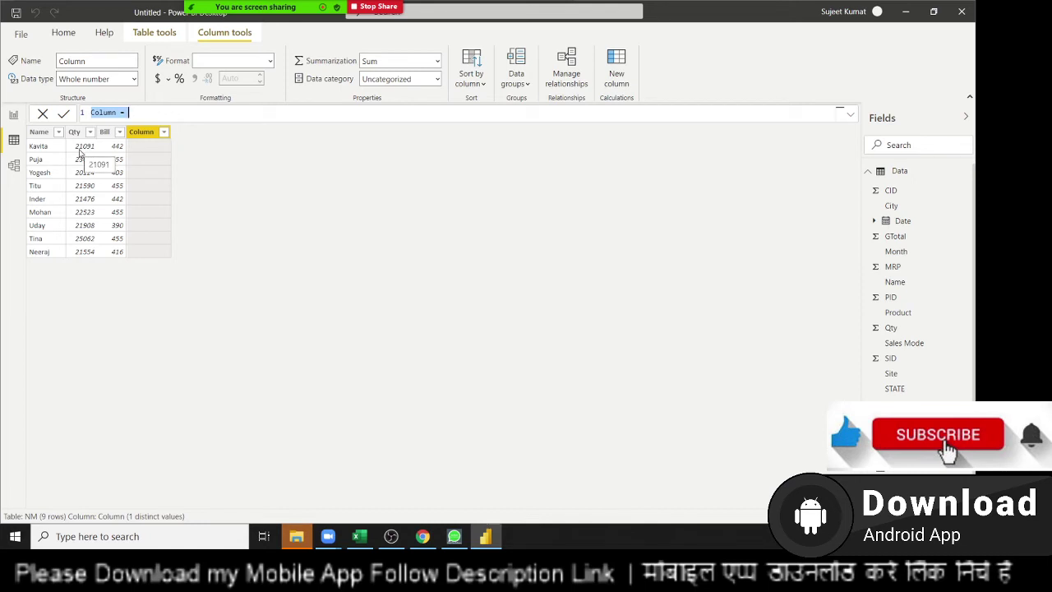
# - Add NM column Com = IF(NM[Bill]>=400,NM[Qty]*20,0), then return to the report page
pyautogui.doubleClick(107, 112)
pyautogui.write('Com =')
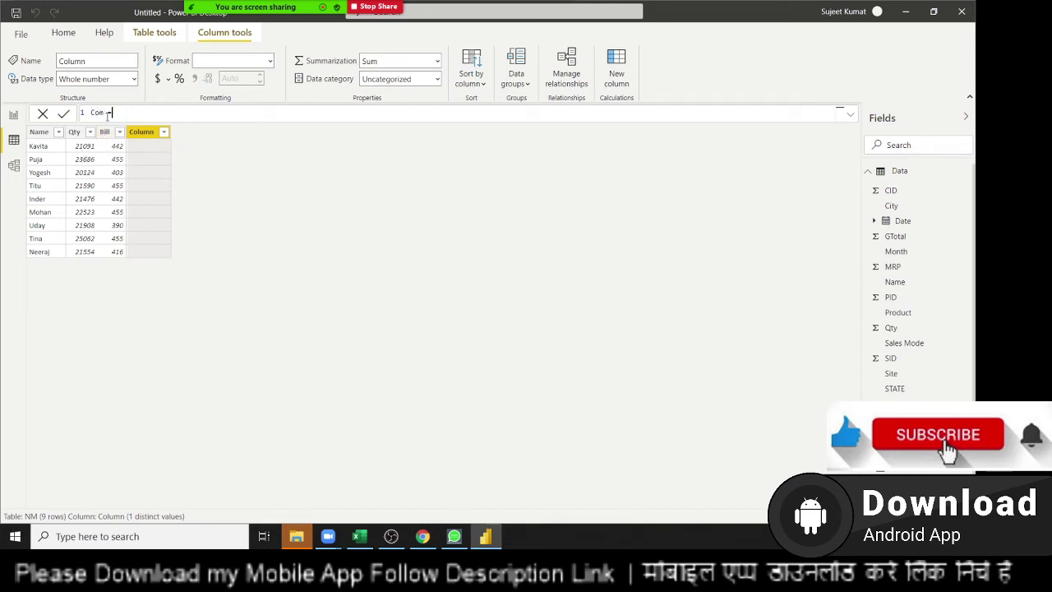
pyautogui.write('if')
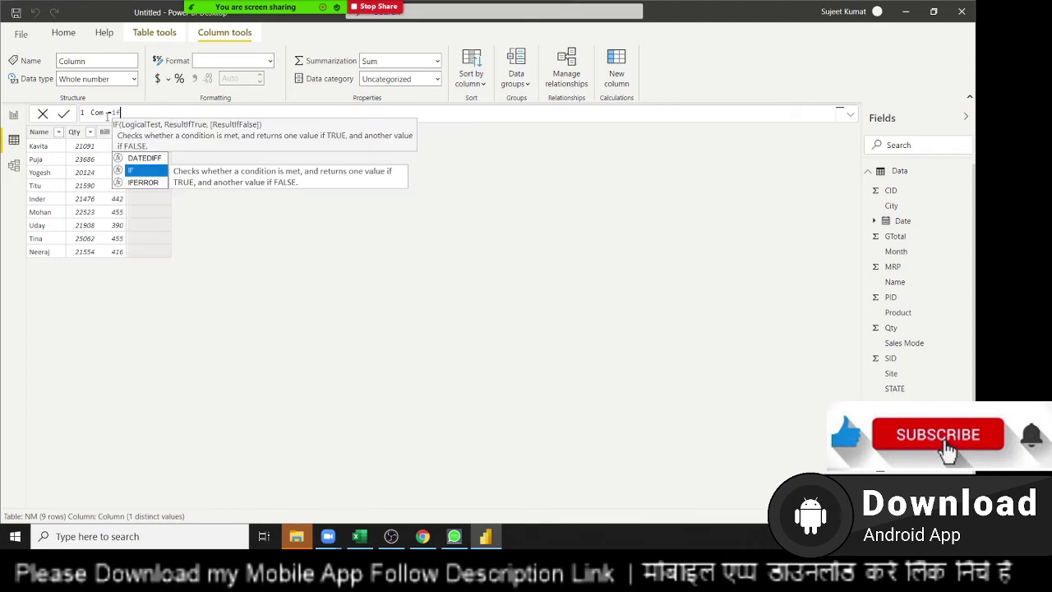
pyautogui.press('Tab')
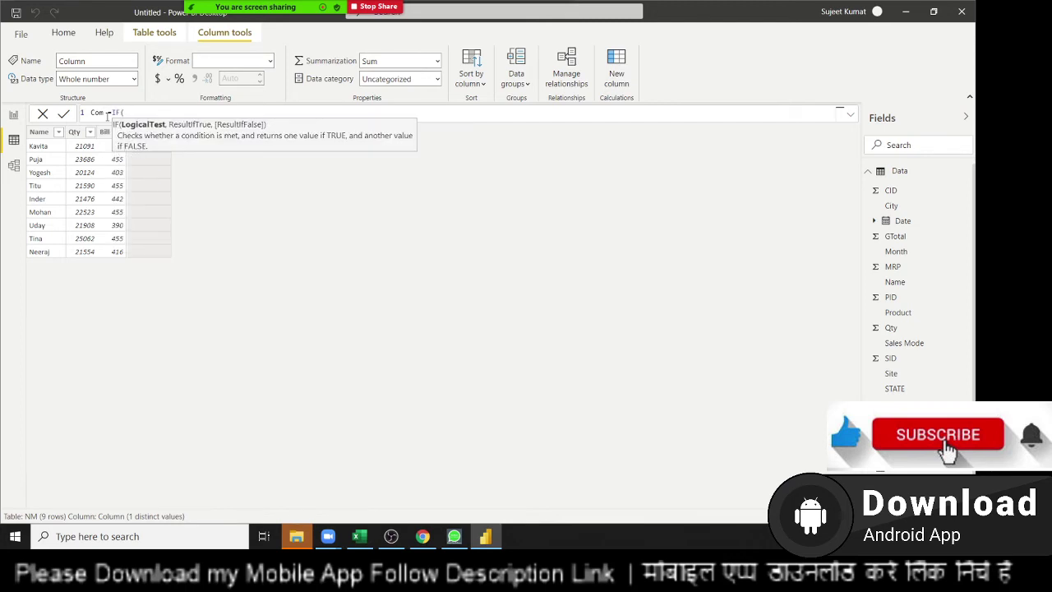
pyautogui.write('nm[')
pyautogui.press('Tab')
pyautogui.write('>=400')
pyautogui.write(',qt')
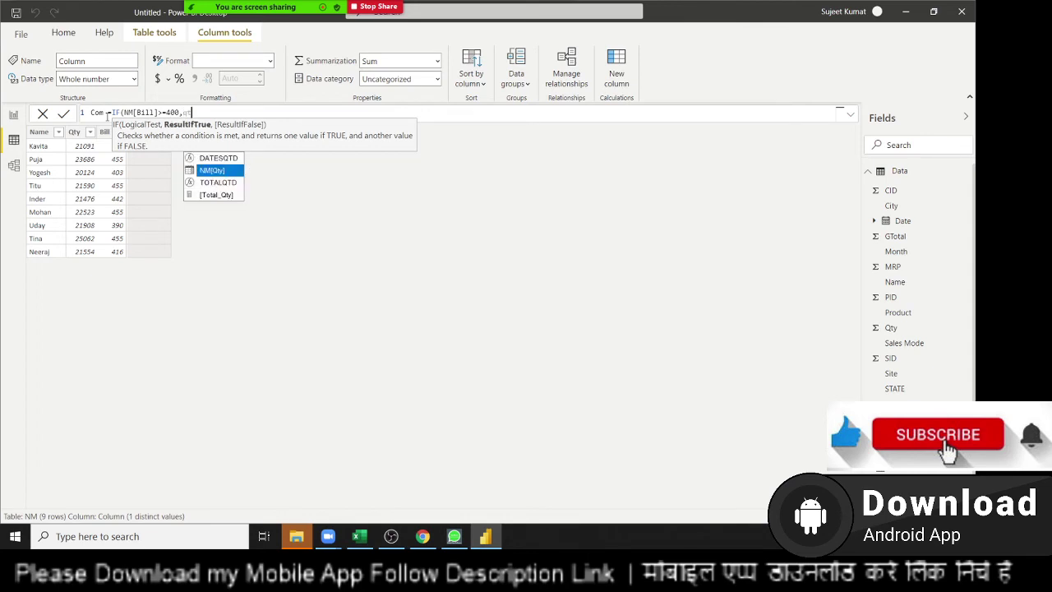
pyautogui.write('y')
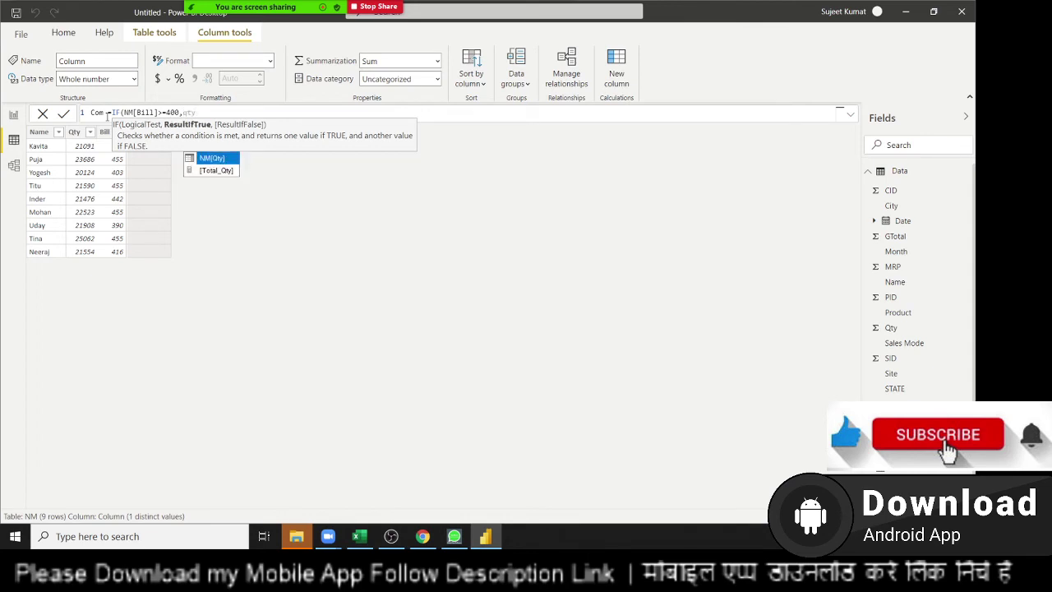
pyautogui.press('Tab')
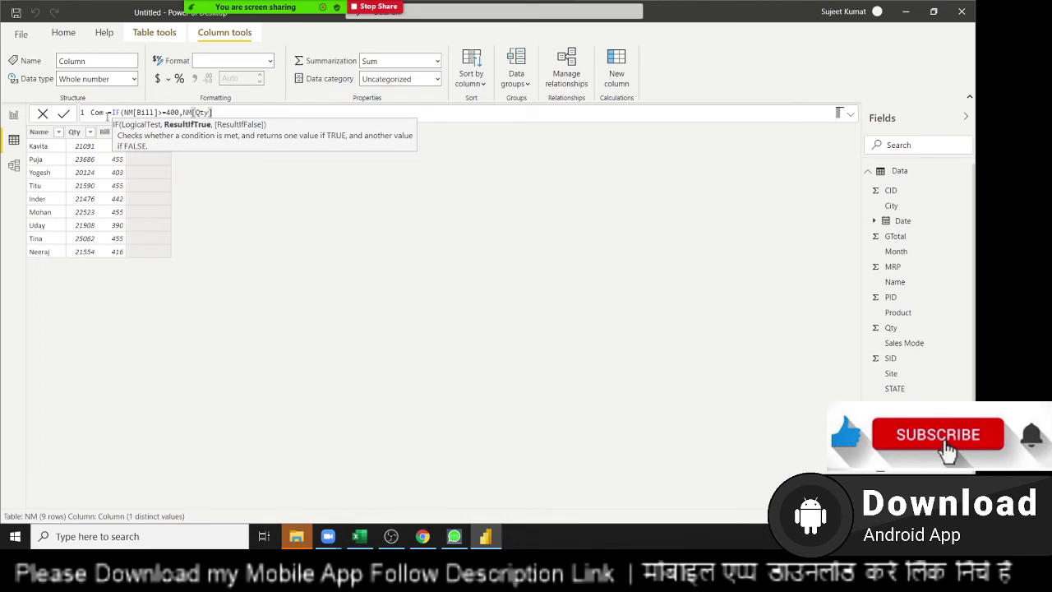
pyautogui.write('*2')
pyautogui.write('0,0)')
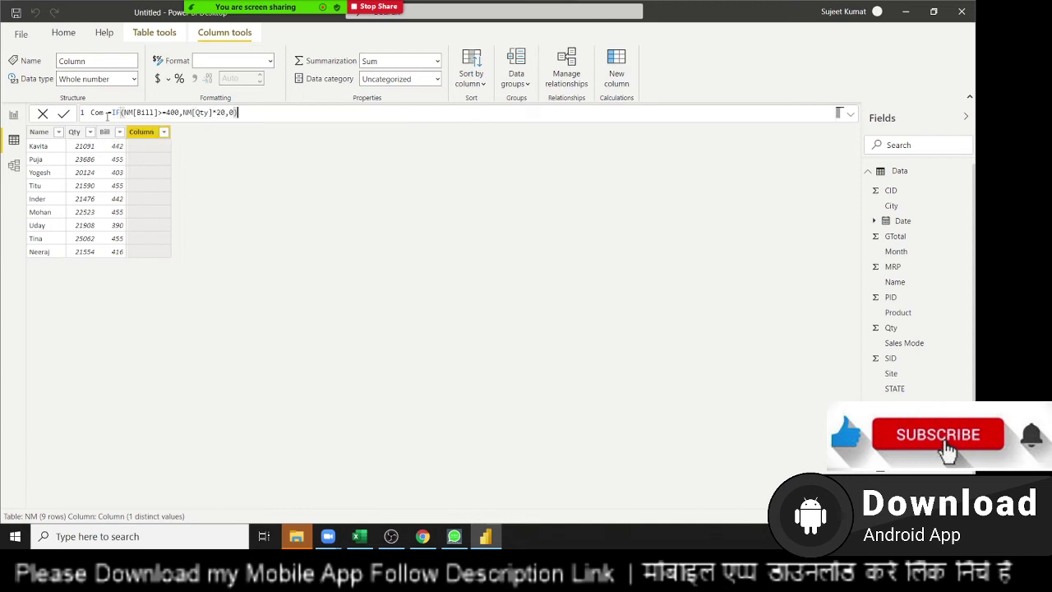
pyautogui.press('Return')
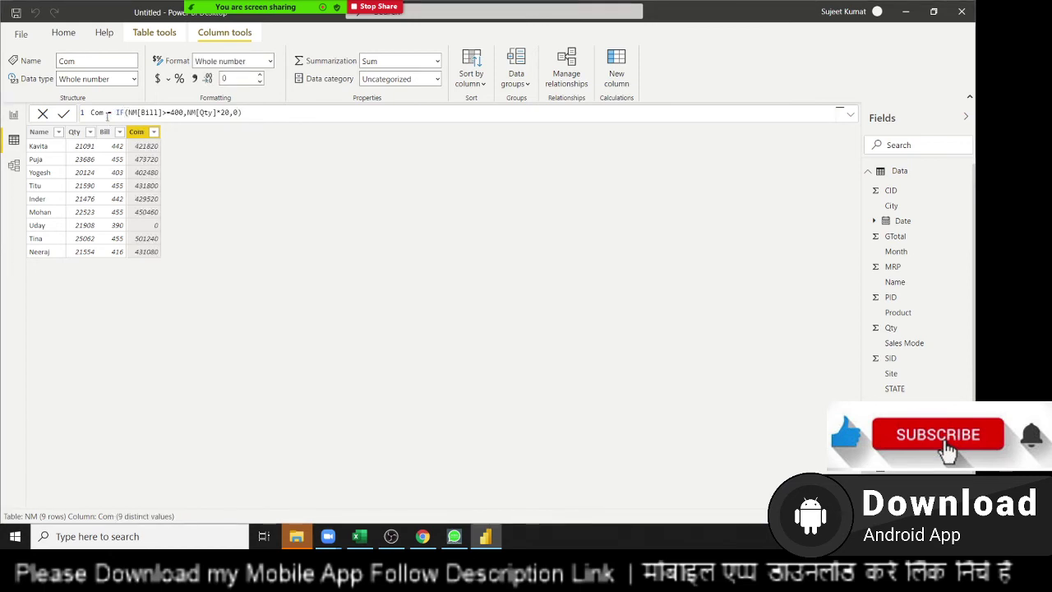
pyautogui.click(15, 120)
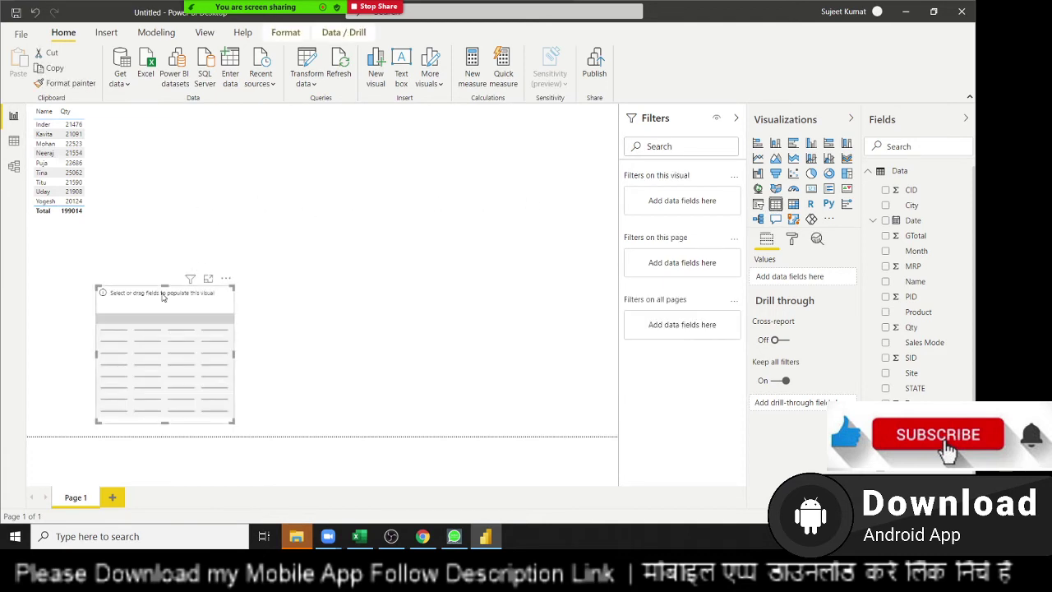
# - Build a table visual with NM's Name, Qty, Bill and Com, shrunk to fit its columns
pyautogui.moveTo(162, 296)
pyautogui.mouseDown()
pyautogui.moveTo(200, 198)
pyautogui.moveTo(187, 140)
pyautogui.mouseUp()
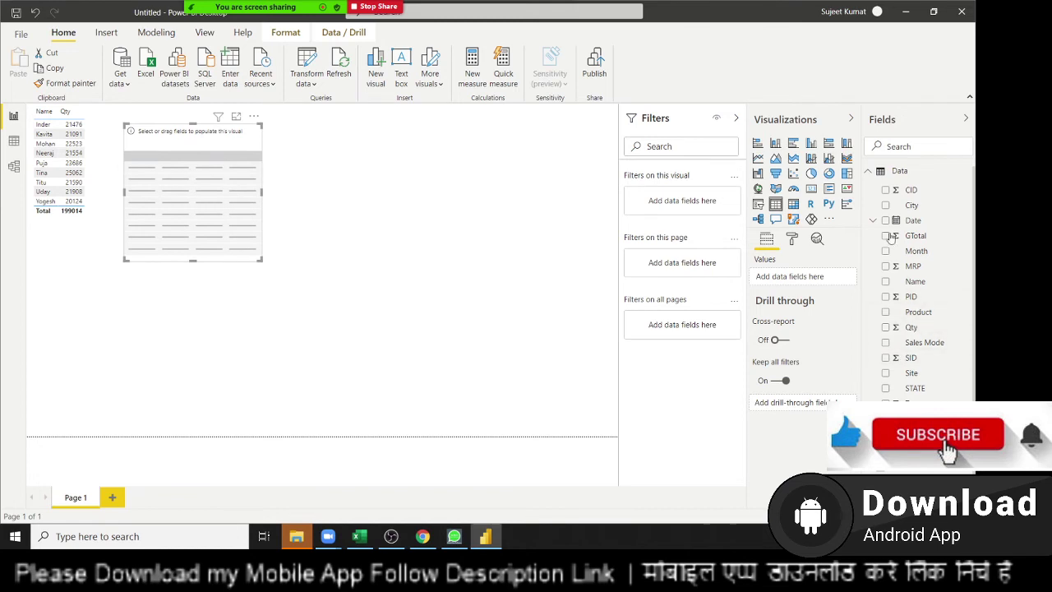
pyautogui.click(870, 177)
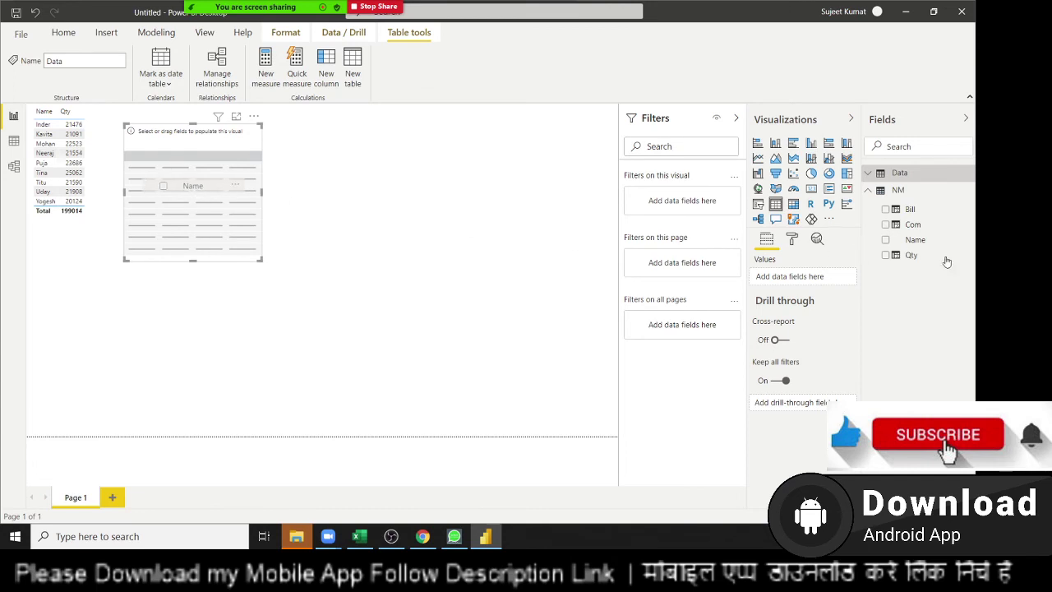
pyautogui.click(914, 240)
pyautogui.moveTo(912, 256); pyautogui.dragTo(226, 173)
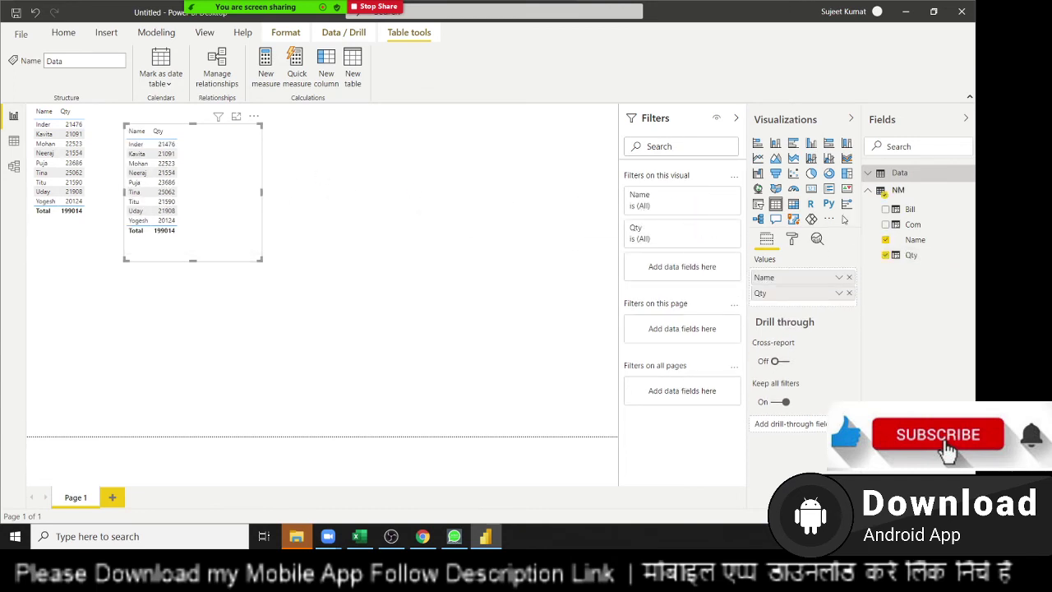
pyautogui.moveTo(910, 209); pyautogui.dragTo(209, 150)
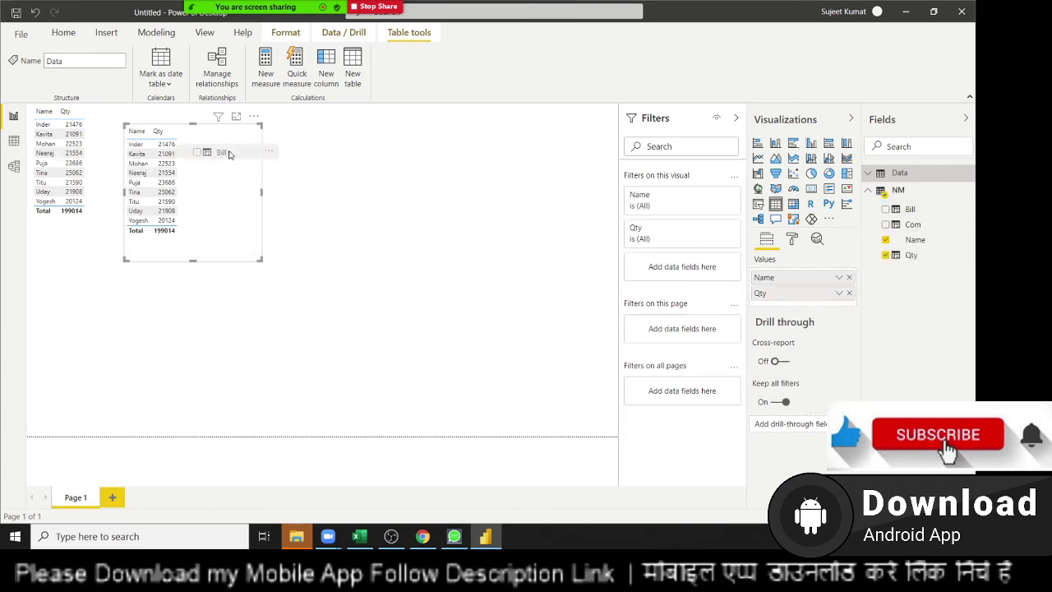
pyautogui.moveTo(912, 225); pyautogui.dragTo(222, 183)
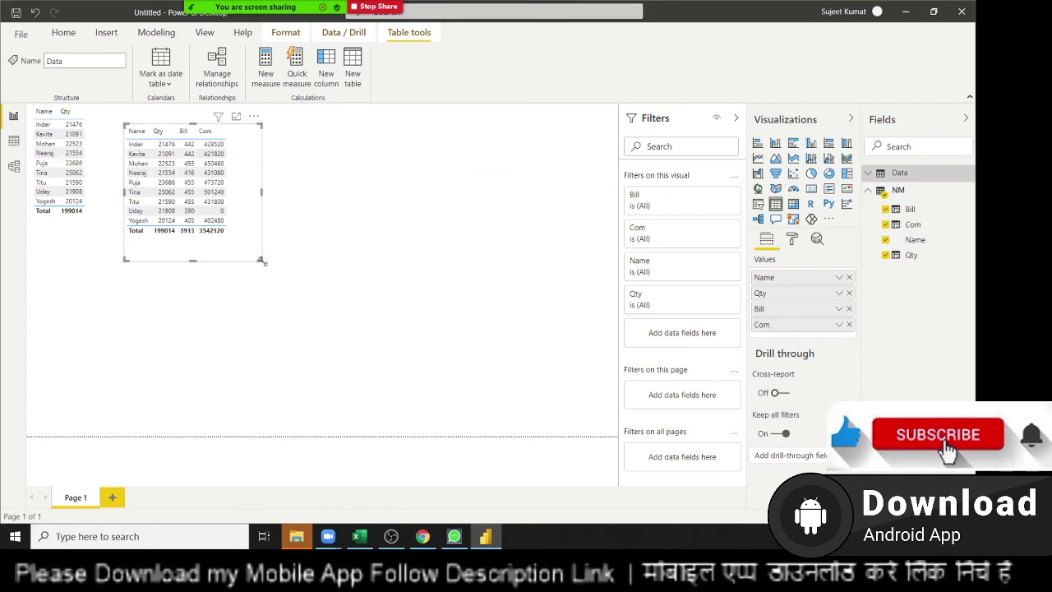
pyautogui.moveTo(262, 261); pyautogui.dragTo(237, 243)
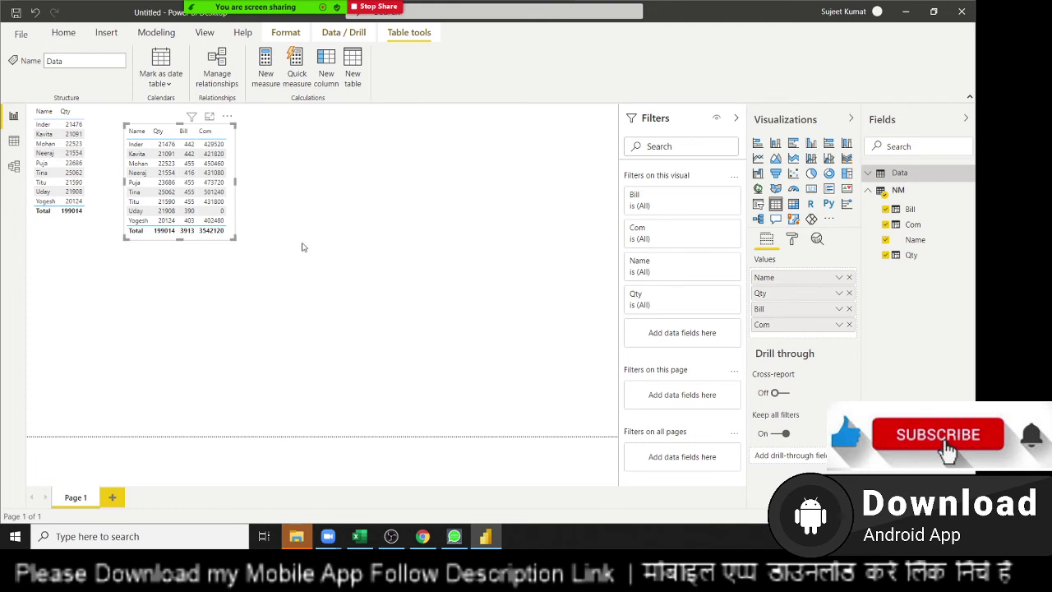
pyautogui.click(118, 135)
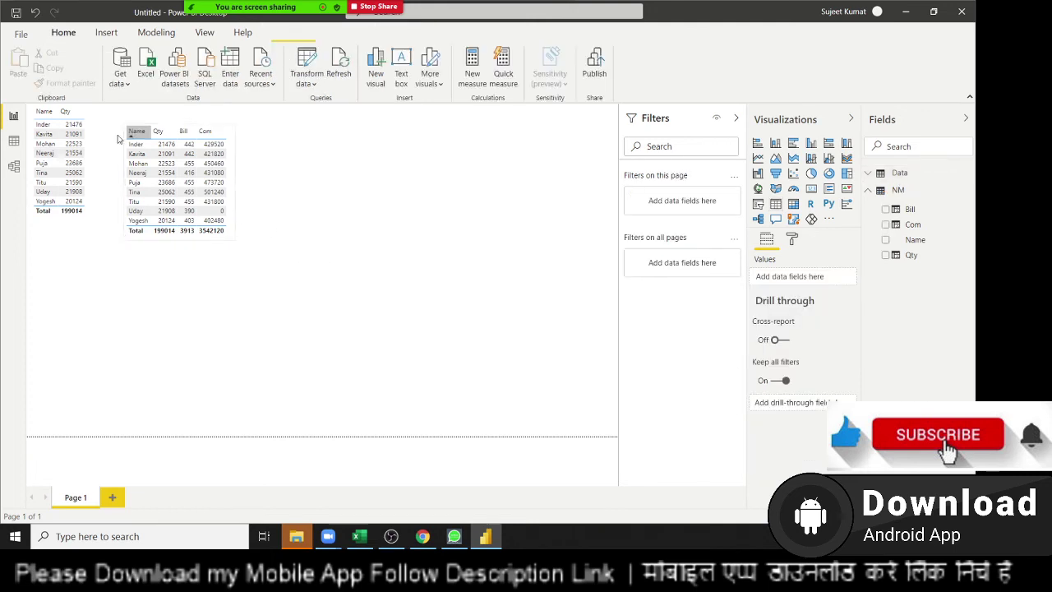
pyautogui.click(14, 143)
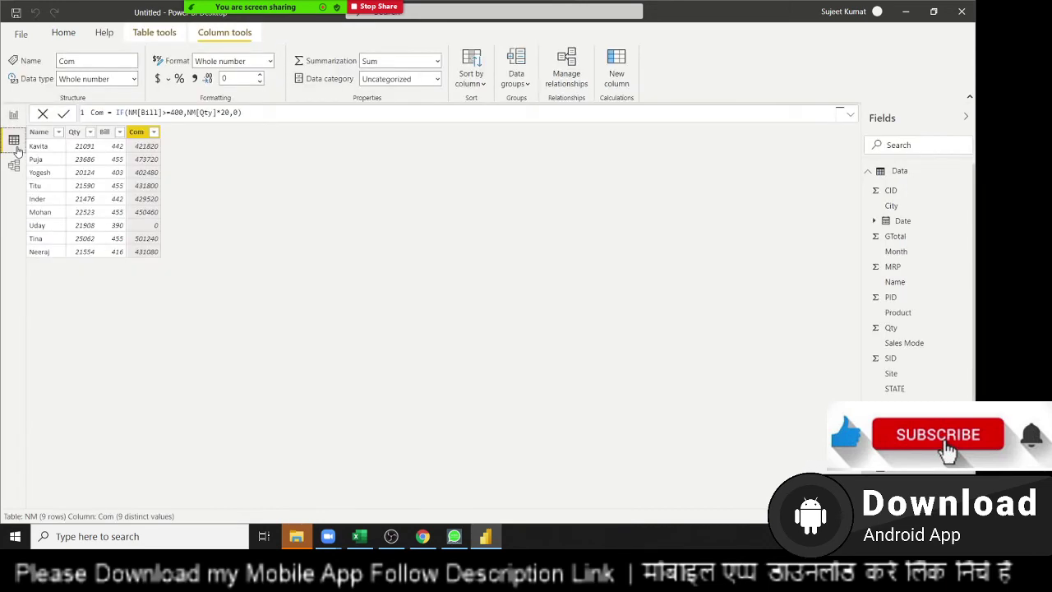
pyautogui.click(14, 116)
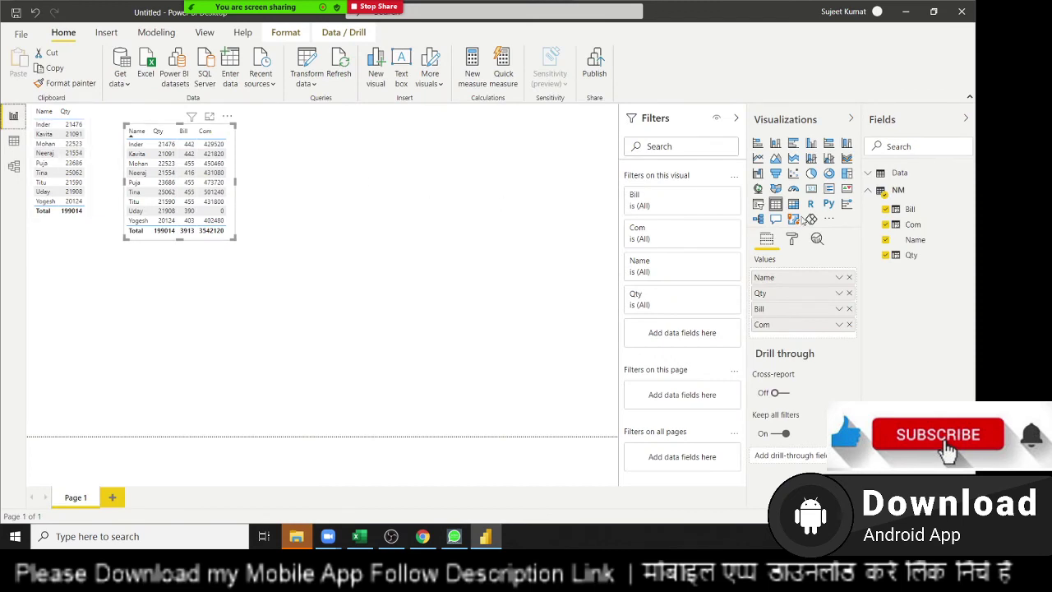
pyautogui.click(496, 212)
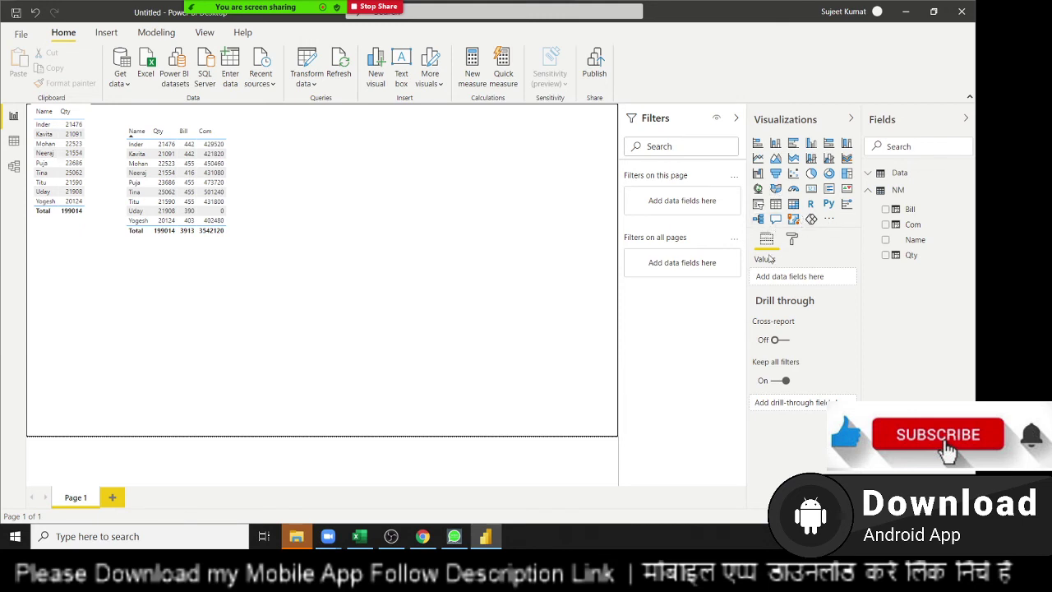
# - Add a dropdown slicer on Data's Product field at the top of the page
pyautogui.click(758, 205)
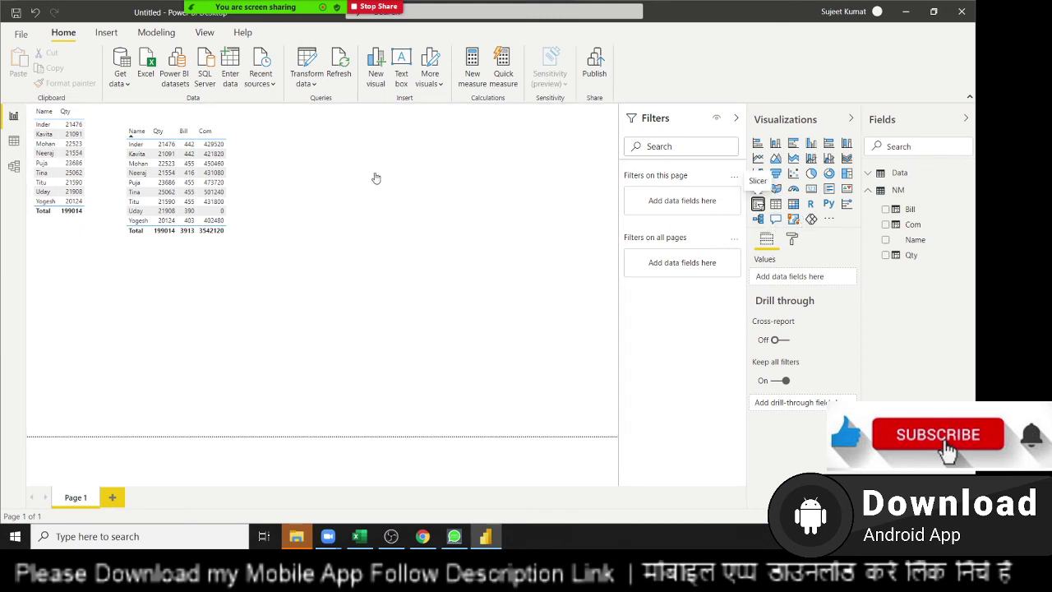
pyautogui.moveTo(198, 313); pyautogui.dragTo(416, 126)
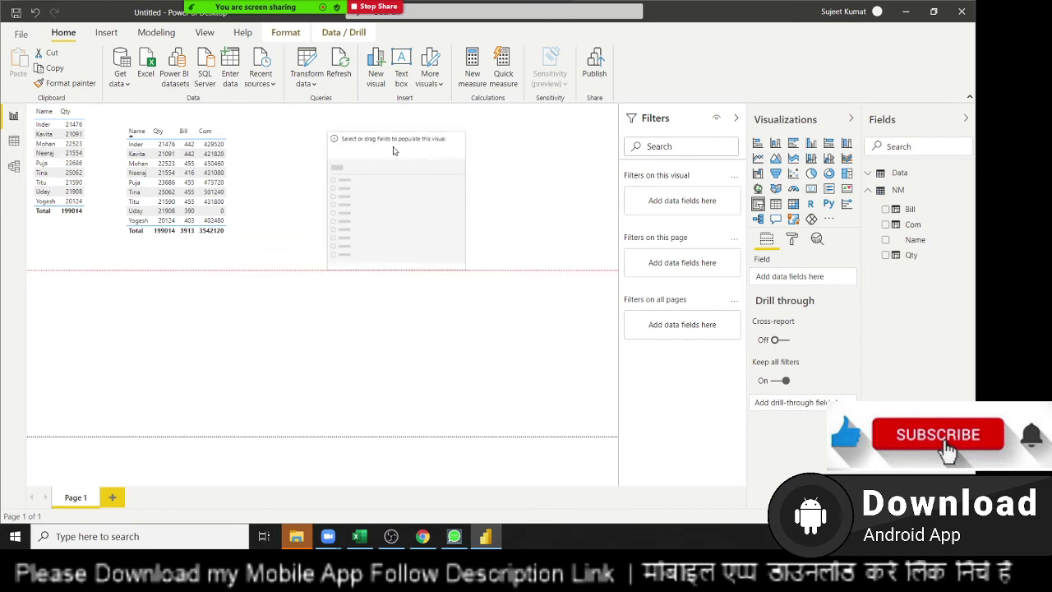
pyautogui.click(868, 190)
pyautogui.click(868, 178)
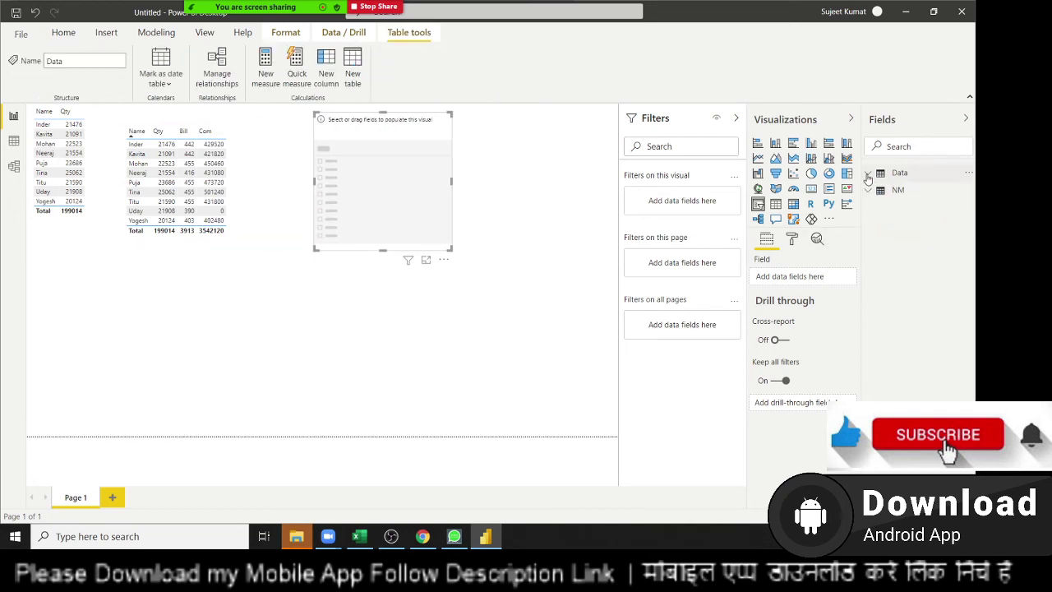
pyautogui.click(868, 174)
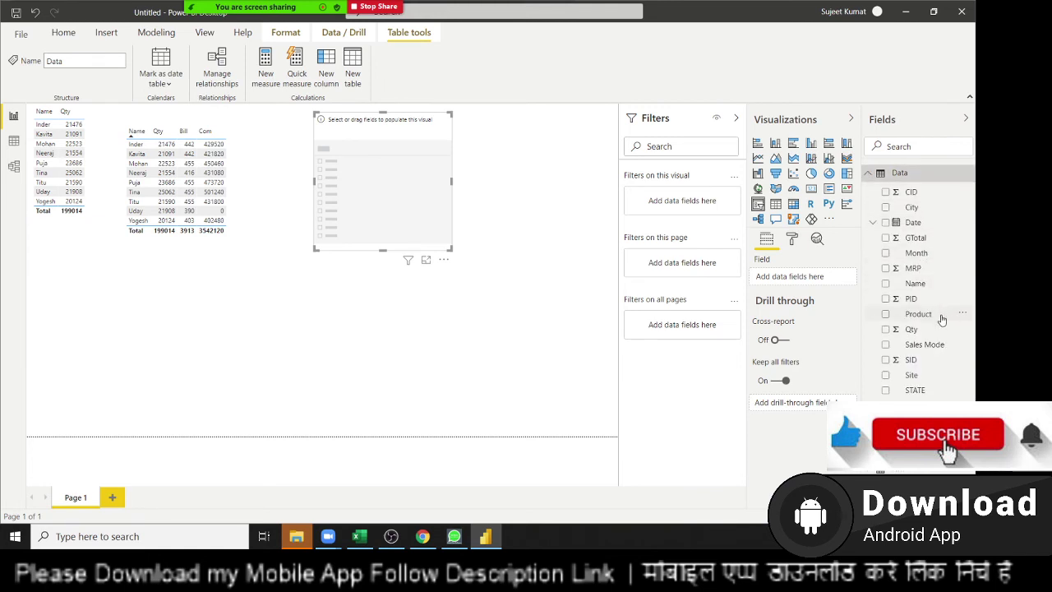
pyautogui.moveTo(396, 218); pyautogui.dragTo(406, 140)
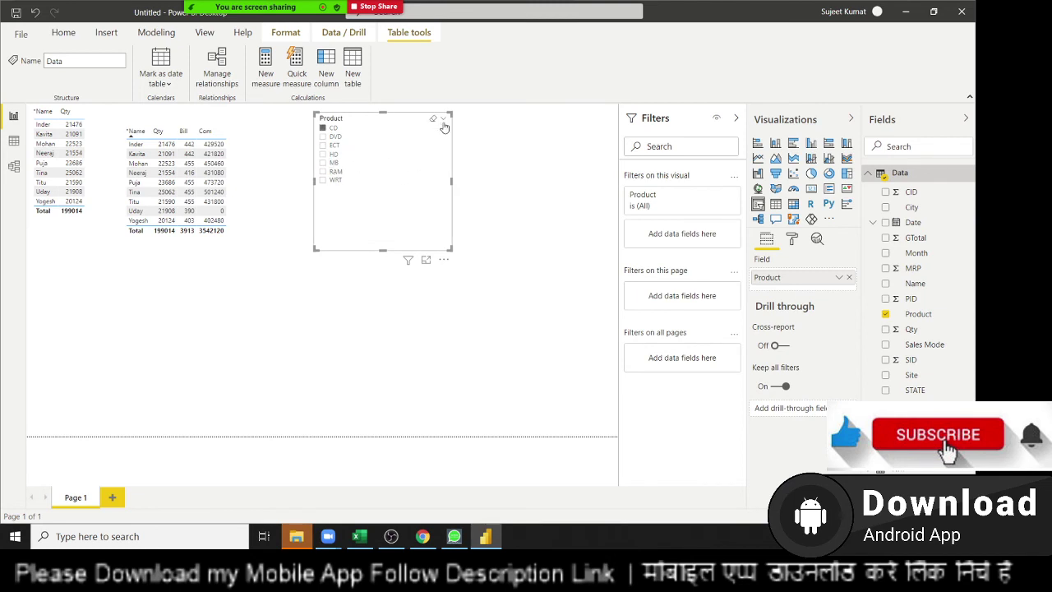
pyautogui.click(444, 124)
pyautogui.click(457, 147)
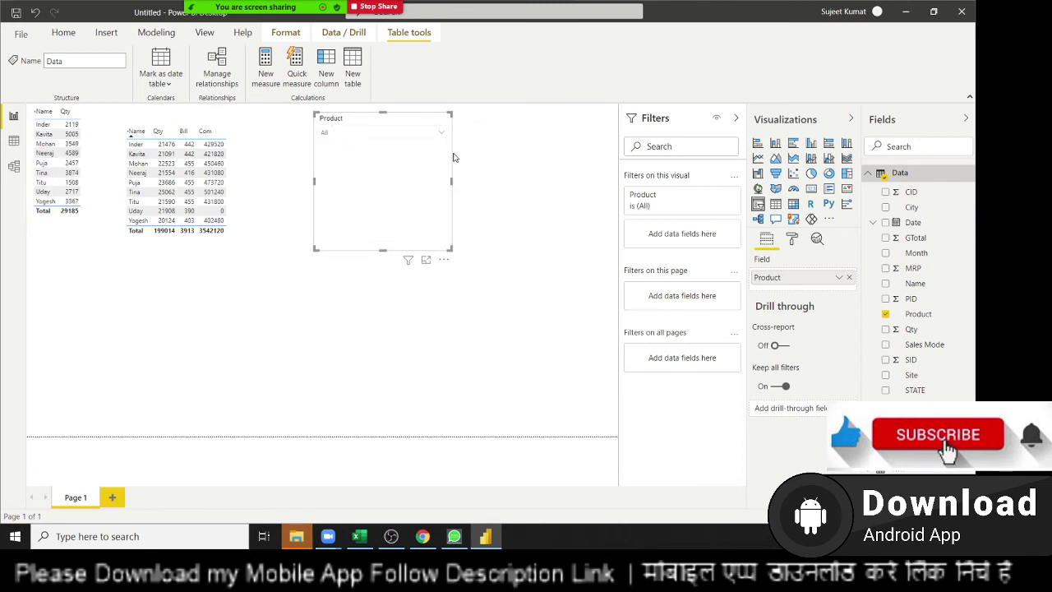
pyautogui.moveTo(452, 249); pyautogui.dragTo(508, 147)
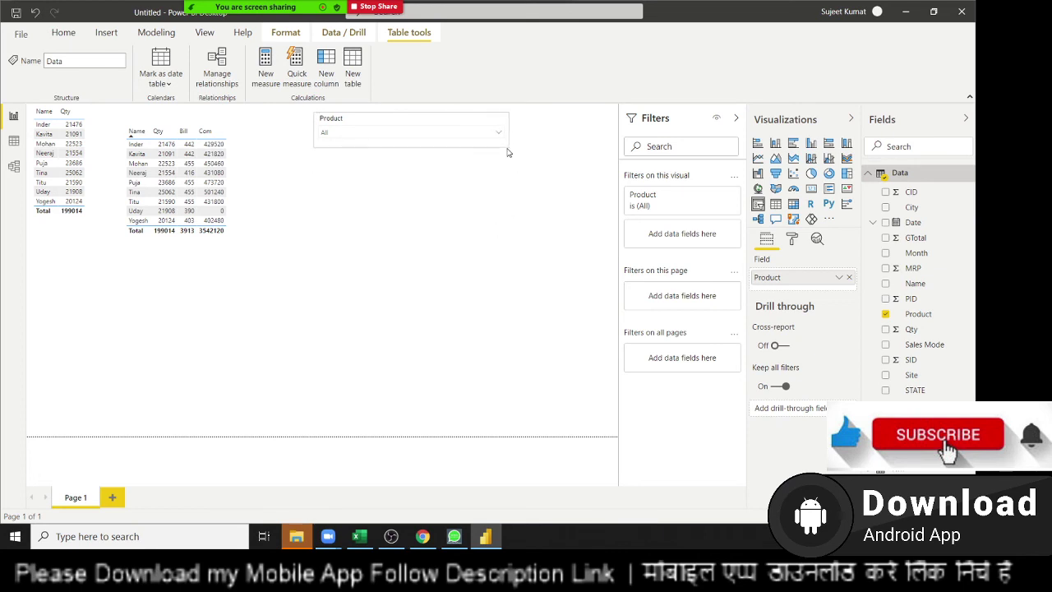
# - Test the Product slicer with DVD, HD and MB, leaving it on ECT
pyautogui.click(499, 133)
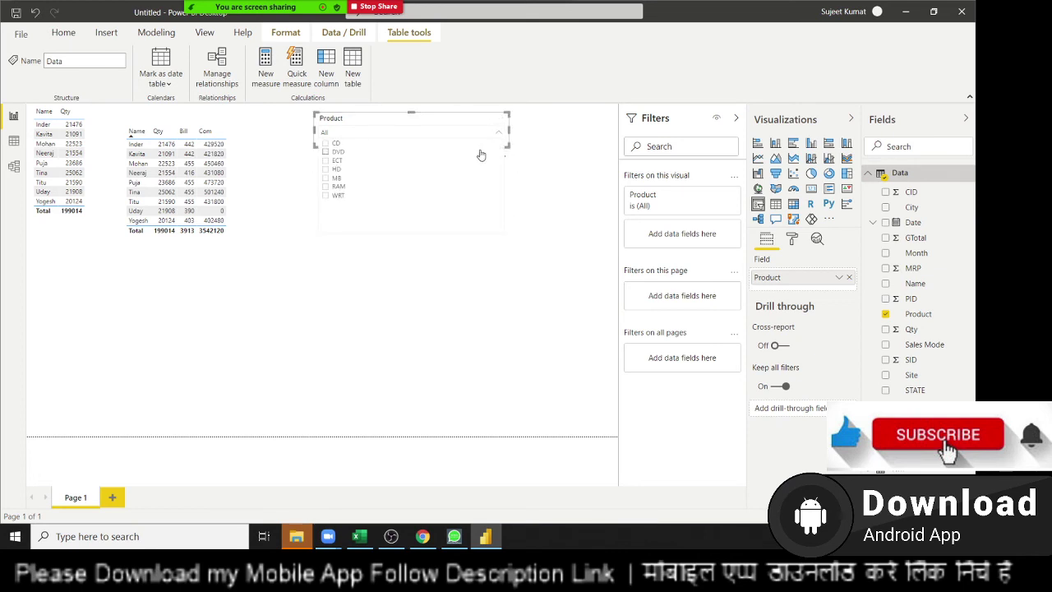
pyautogui.click(338, 153)
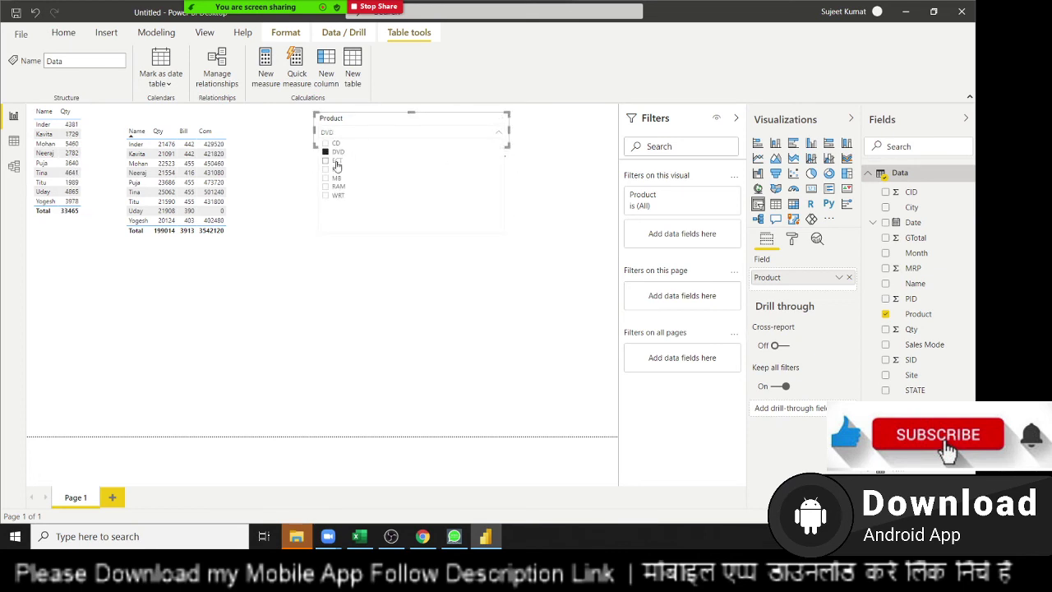
pyautogui.click(327, 153)
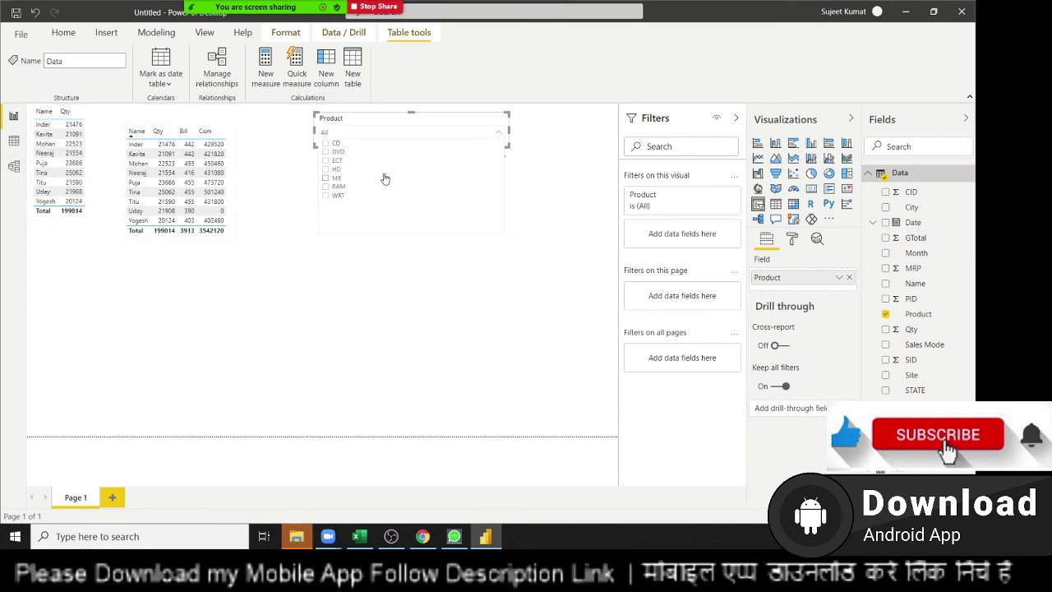
pyautogui.click(340, 169)
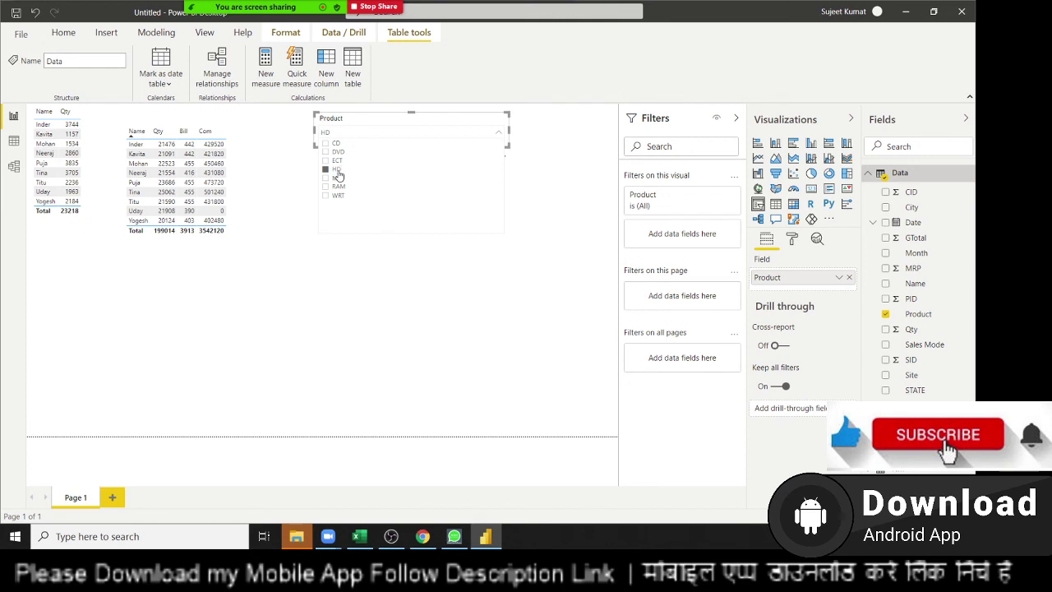
pyautogui.click(335, 179)
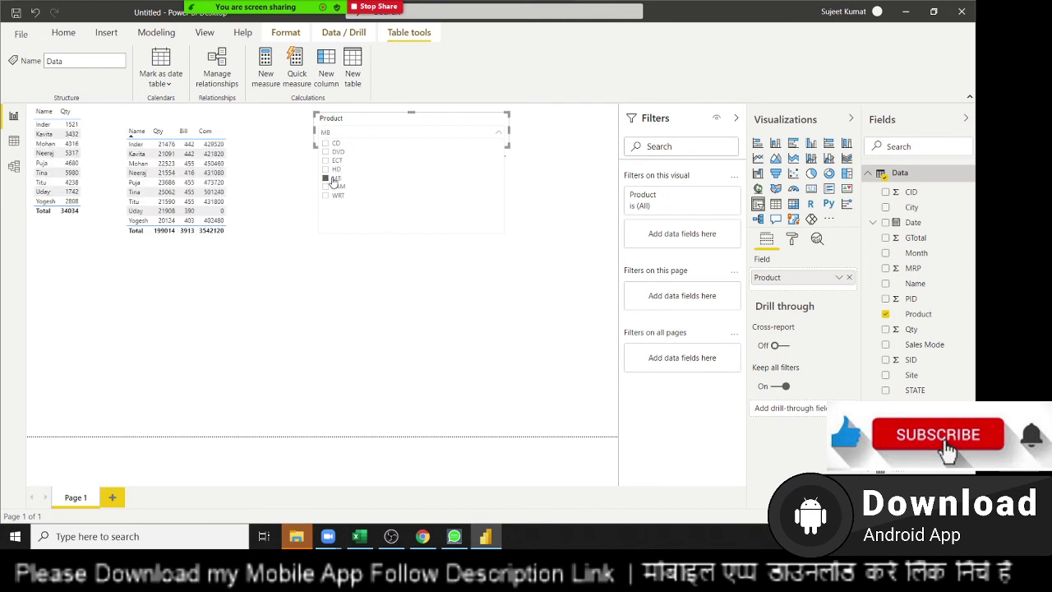
pyautogui.click(333, 178)
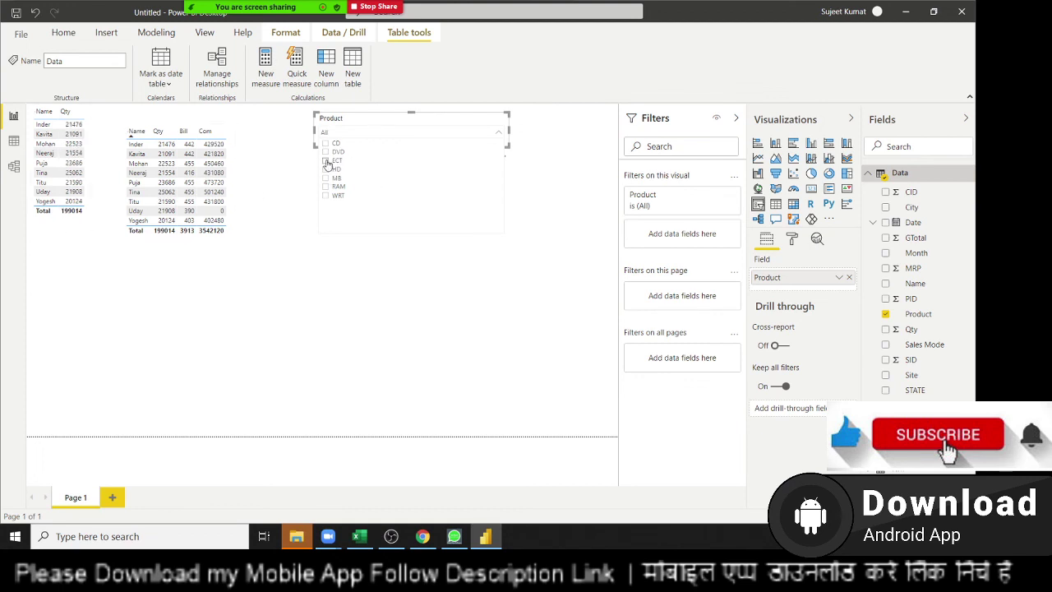
pyautogui.click(329, 161)
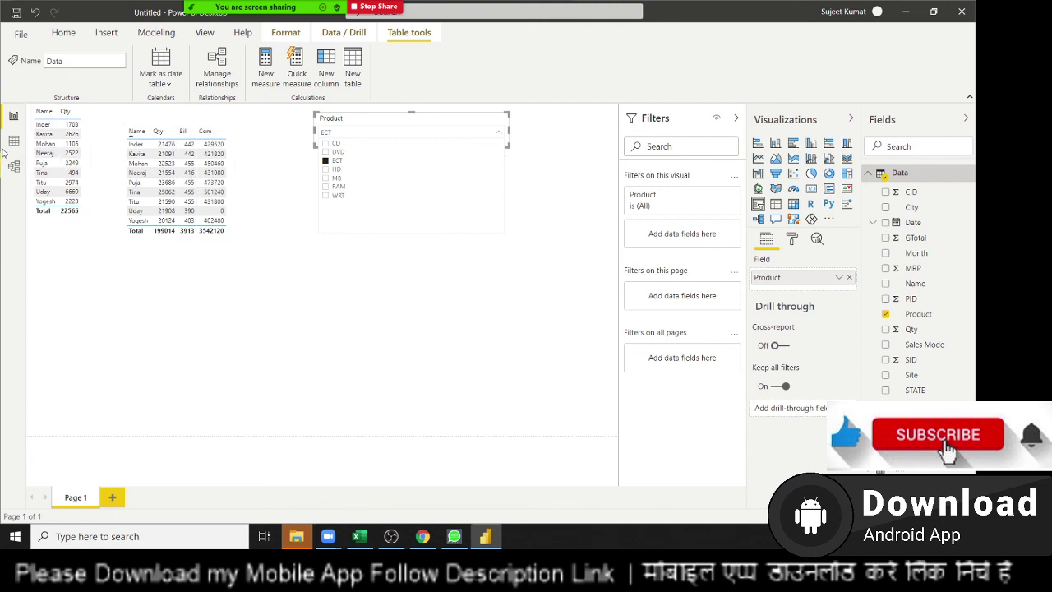
# - In Data view, review the NM table's Name, Qty, Bill and Com column formulas
pyautogui.moveTo(57, 169)
pyautogui.click(14, 141)
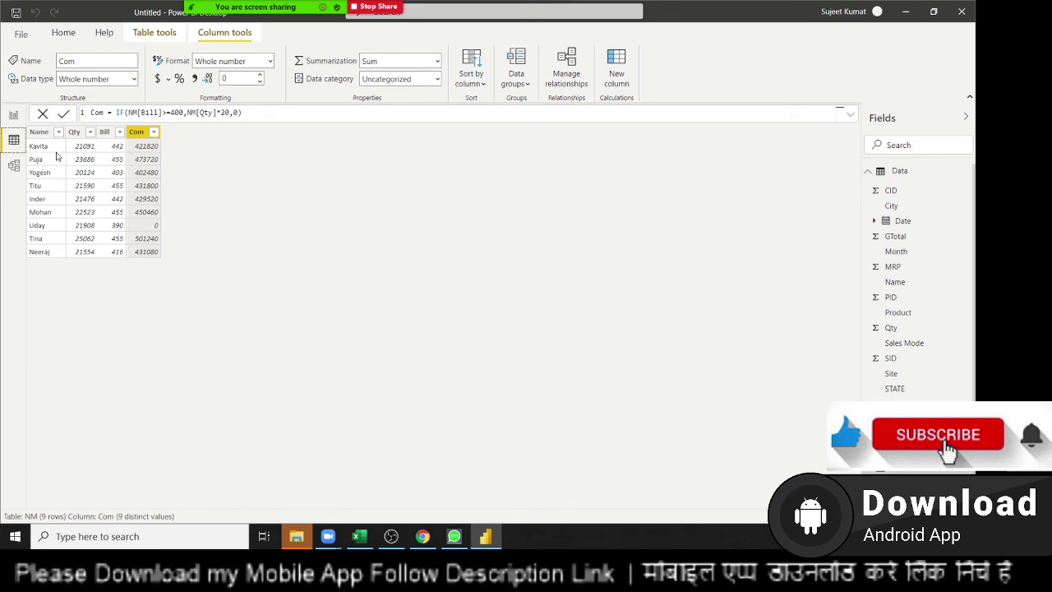
pyautogui.click(40, 134)
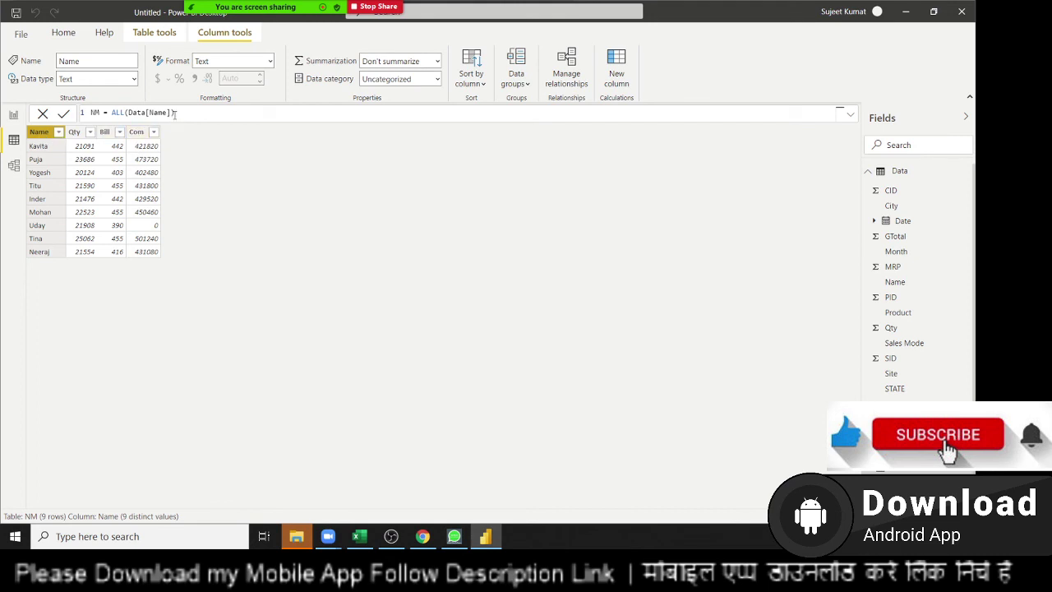
pyautogui.click(79, 145)
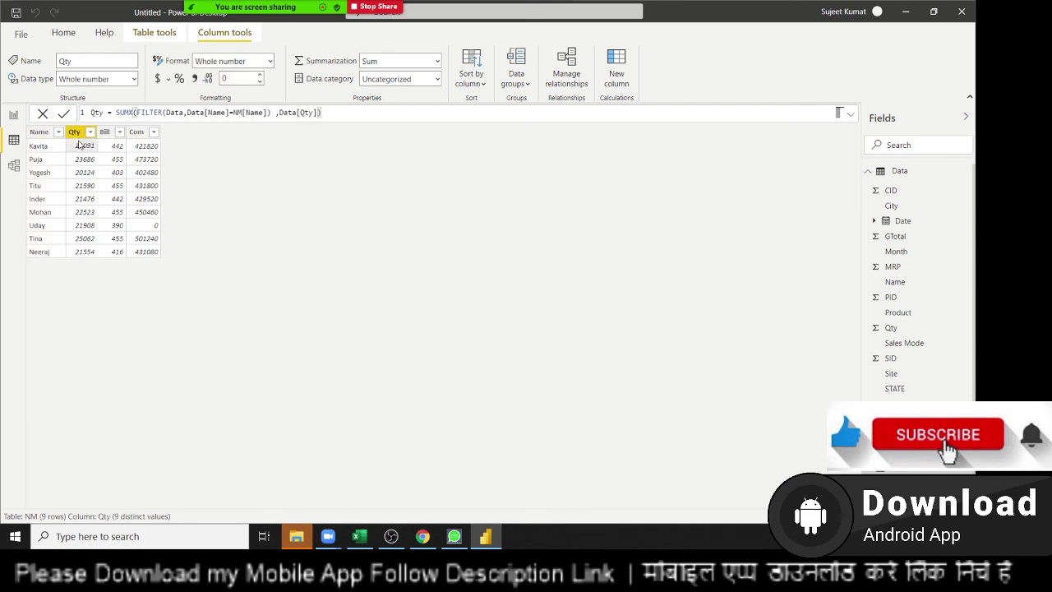
pyautogui.press('Right')
pyautogui.press('Down')
pyautogui.click(145, 152)
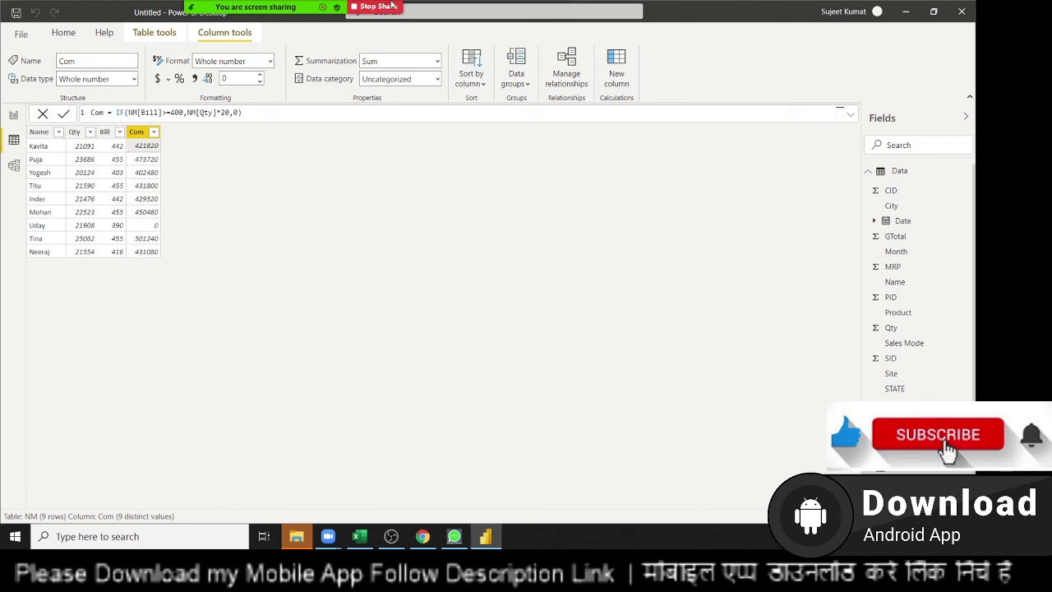
pyautogui.click(556, 14)
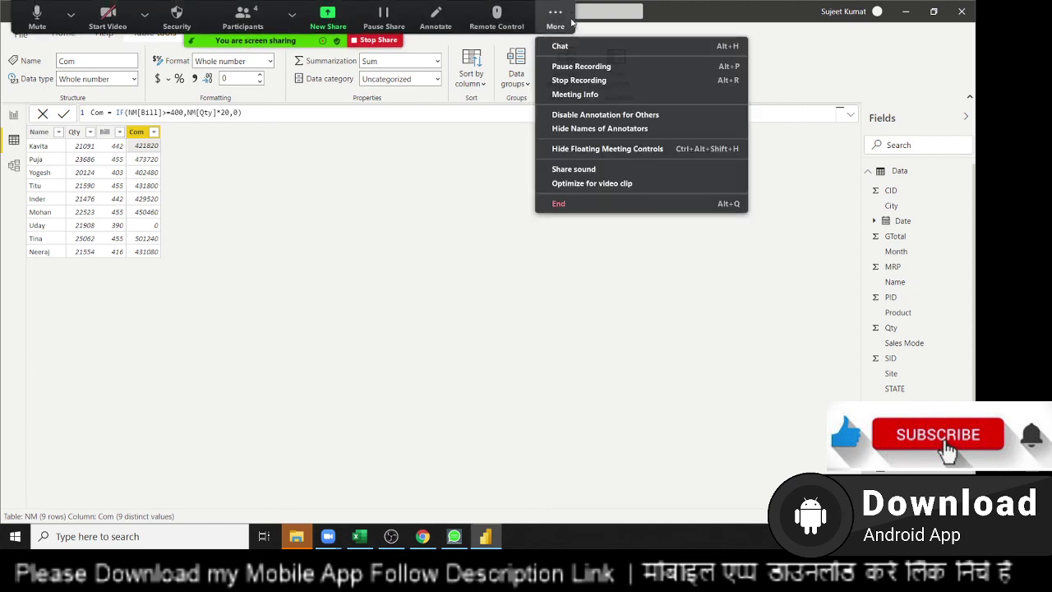
pyautogui.click(562, 210)
pyautogui.click(508, 239)
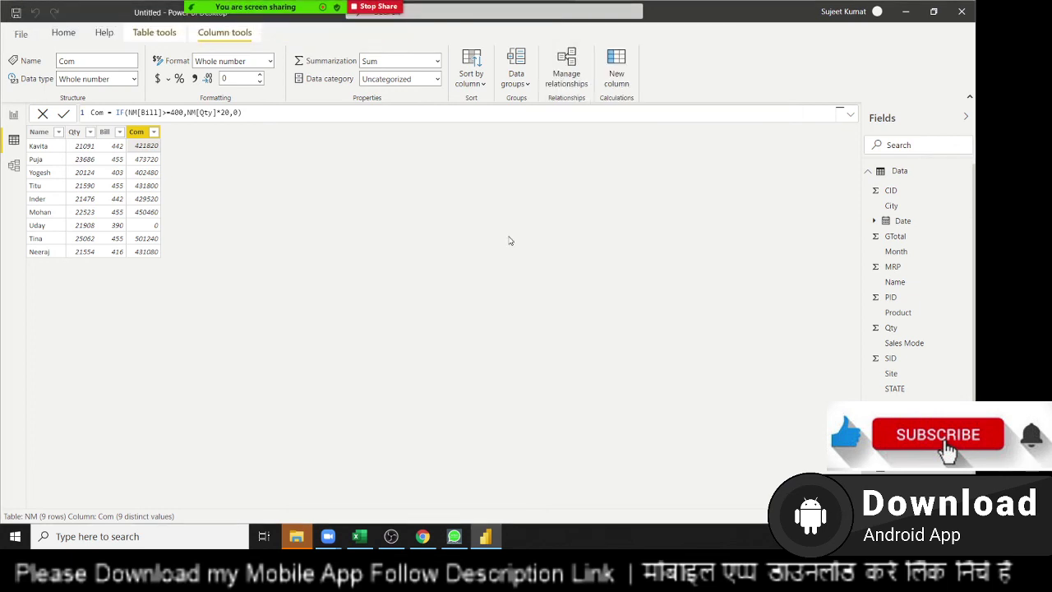